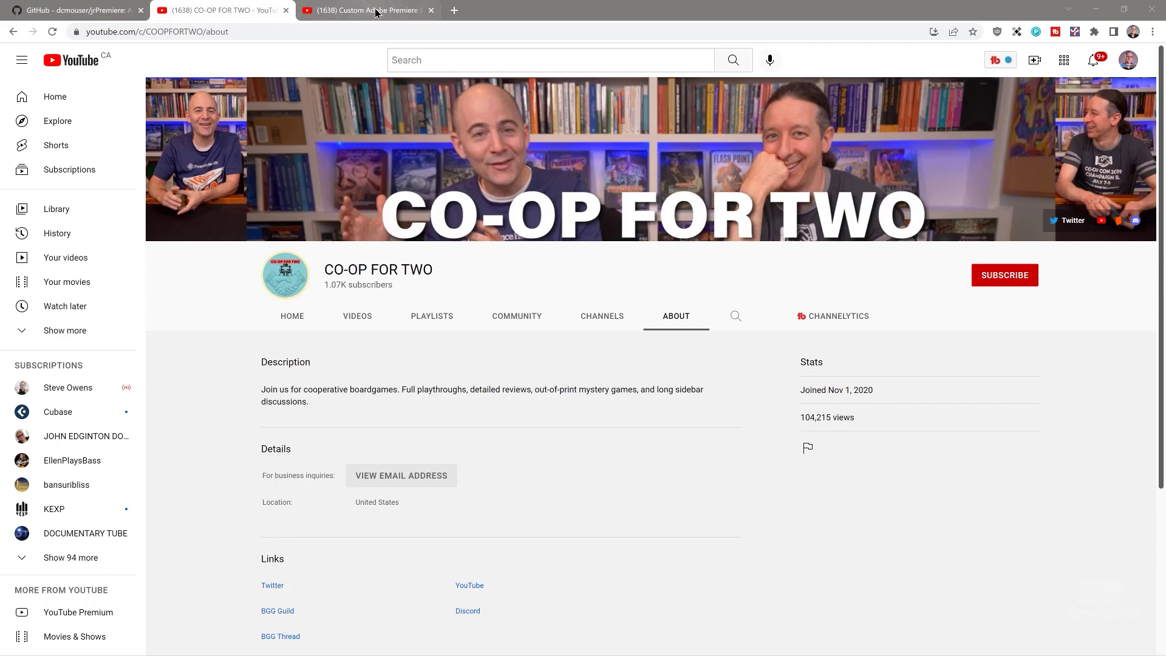
Open the Custom Adobe Premiere Extensions playlist in the browser.
click(352, 8)
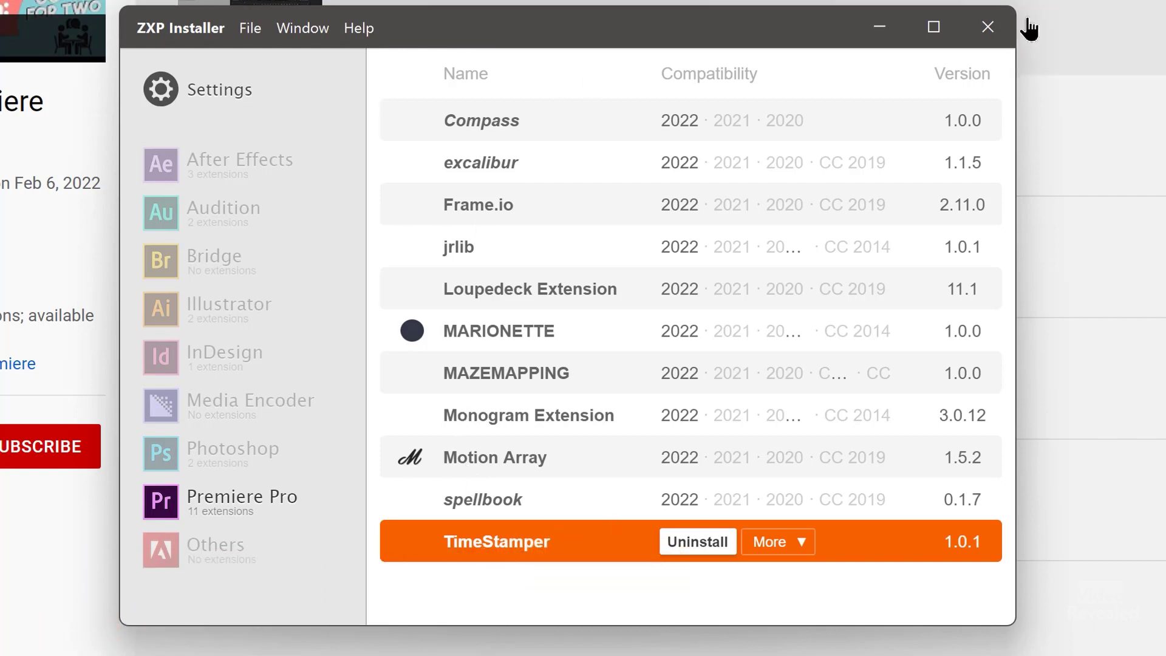
Close ZXP Installer, bring up the GitHub page, then minimize the browser to reveal Premiere Pro.
click(988, 28)
click(79, 10)
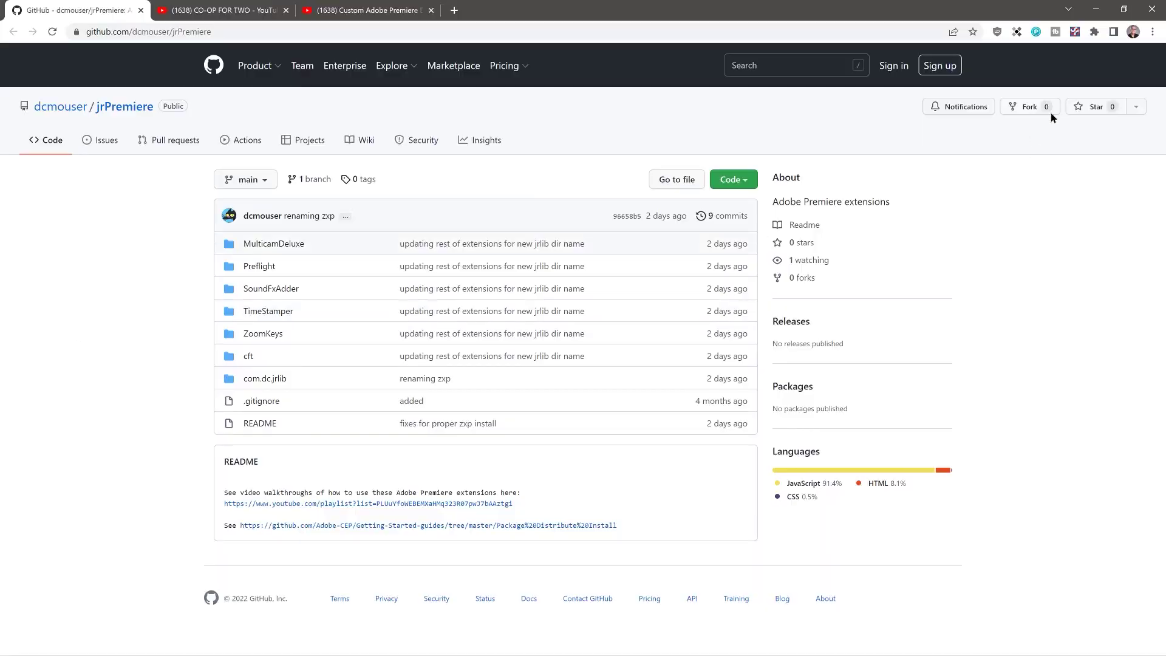
click(1095, 12)
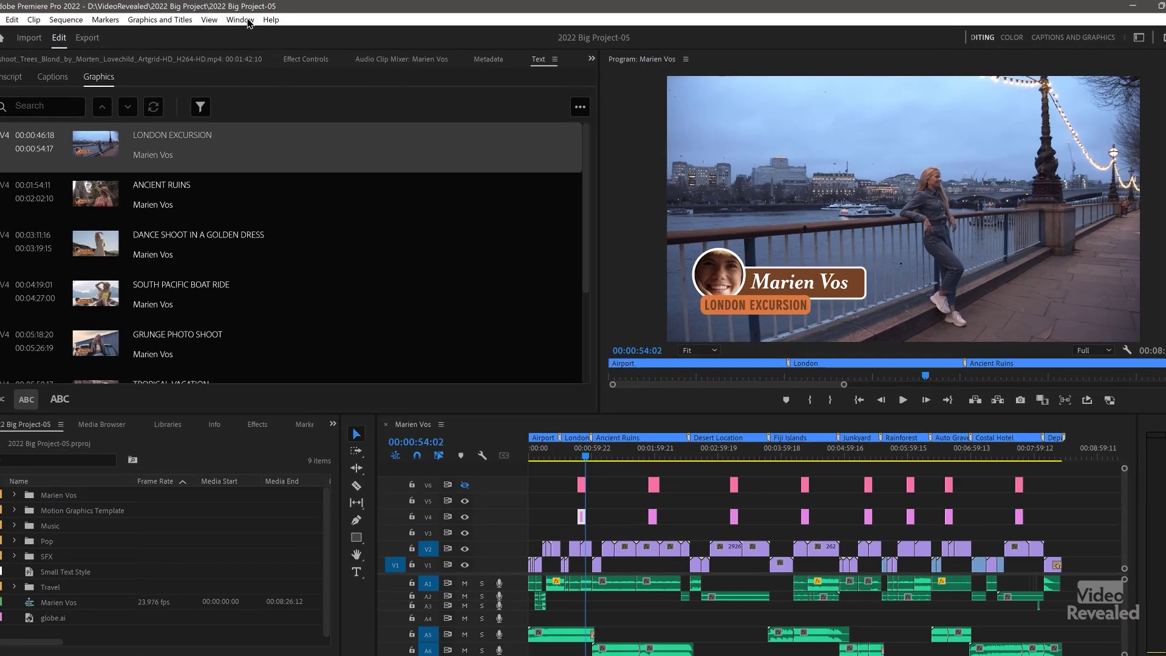
Open the TimeStamper panel from Window > Extensions.
click(247, 20)
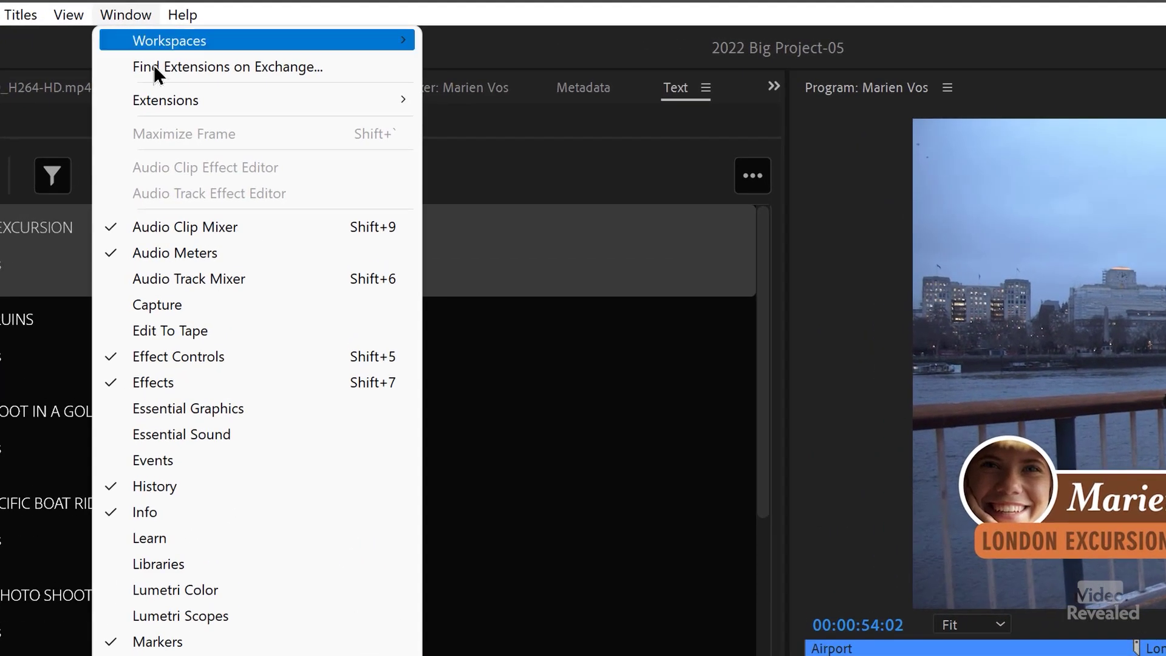
mouse_move(165, 107)
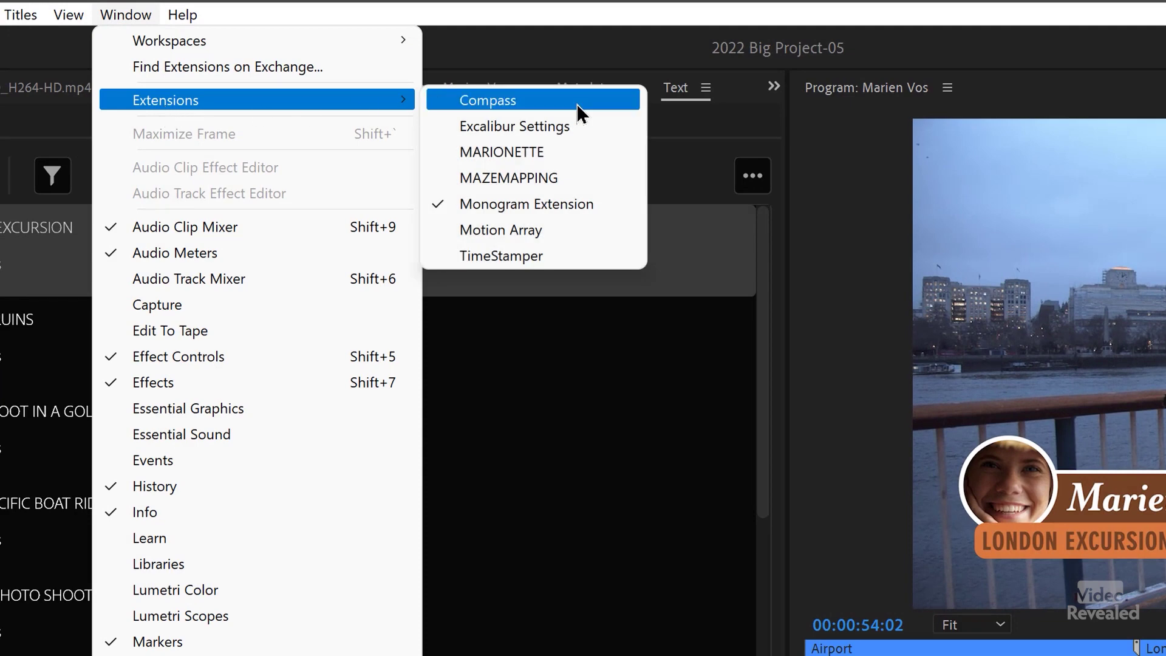
click(561, 257)
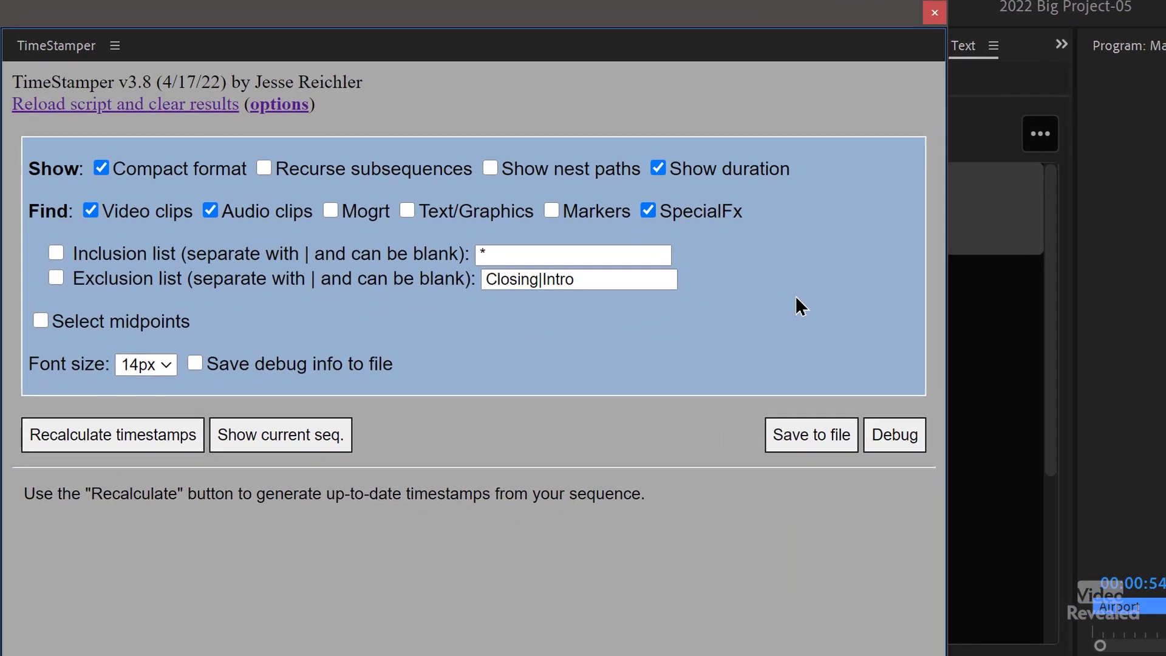
Enable Mogrt, Text/Graphics, Markers, Recurse subsequences and Show nest paths in TimeStamper.
click(331, 213)
click(407, 212)
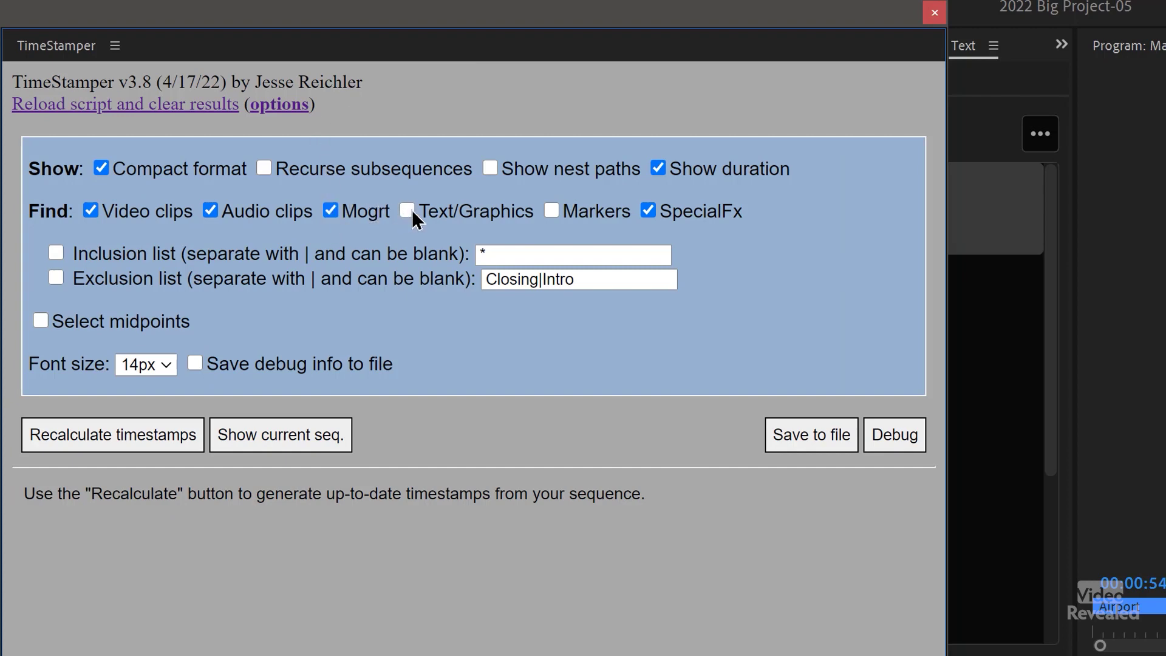
click(553, 213)
click(263, 169)
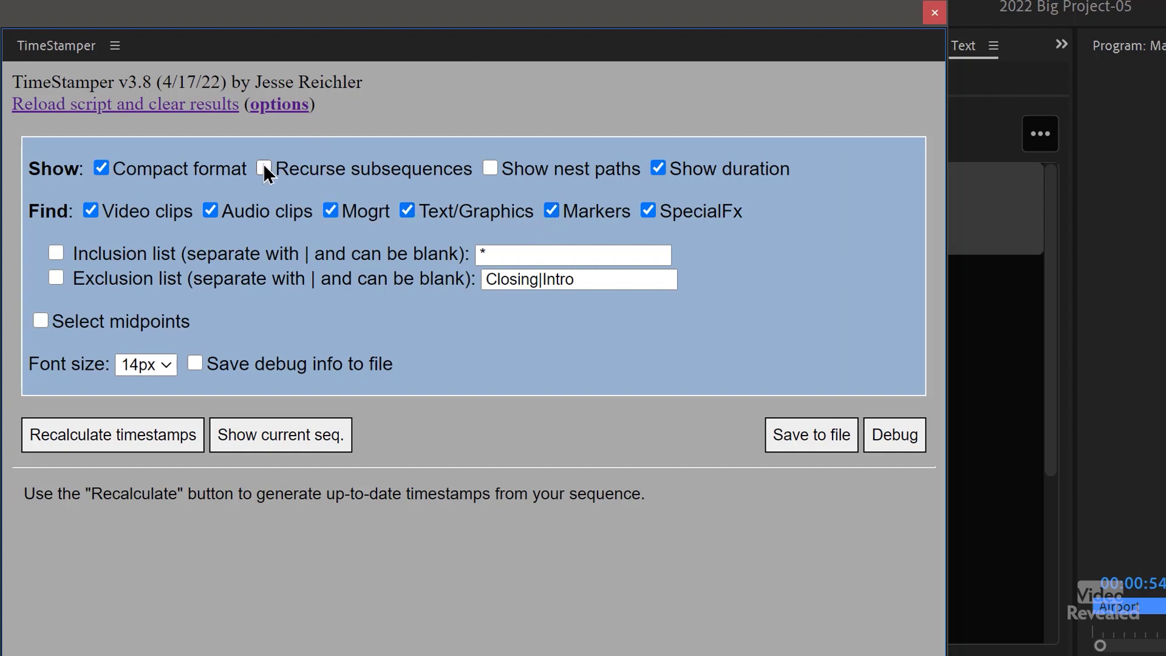
click(490, 168)
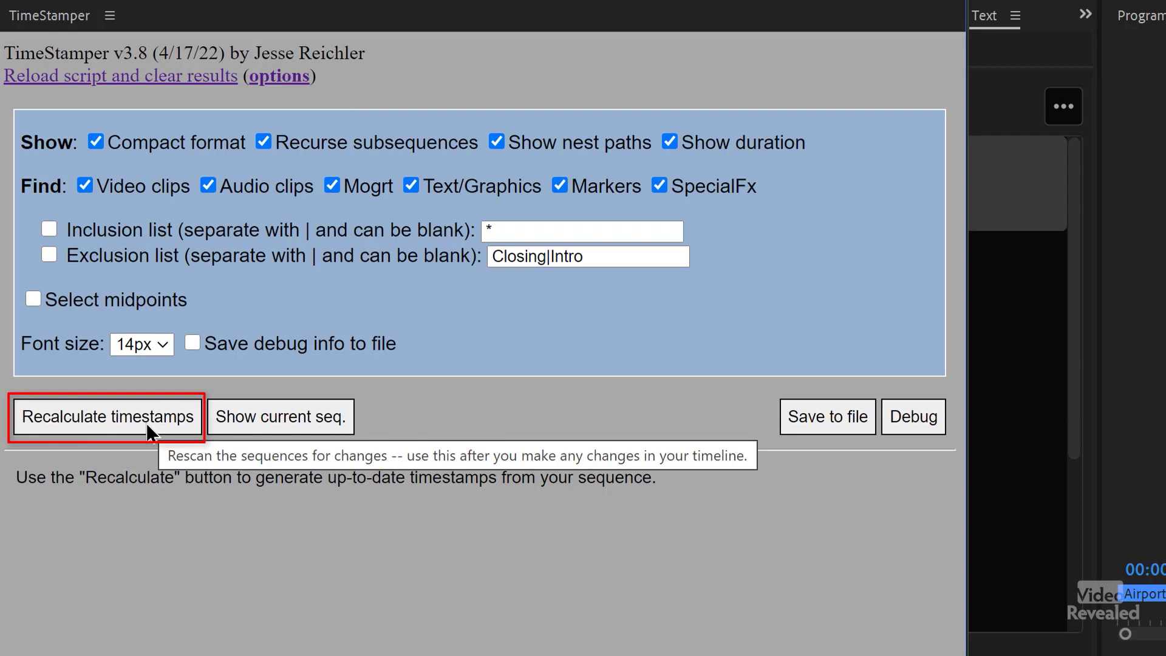
Recalculate timestamps and scroll through the list, briefly highlighting the 02:05–02:25 clip names.
click(76, 418)
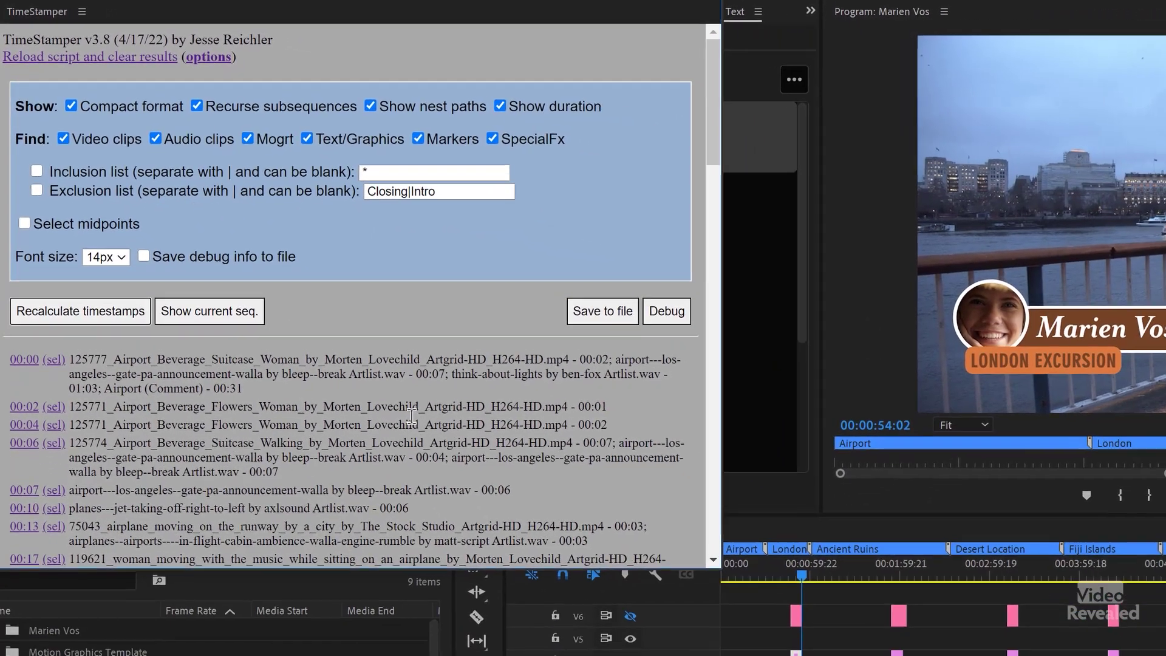
scroll(412, 416, down, 6)
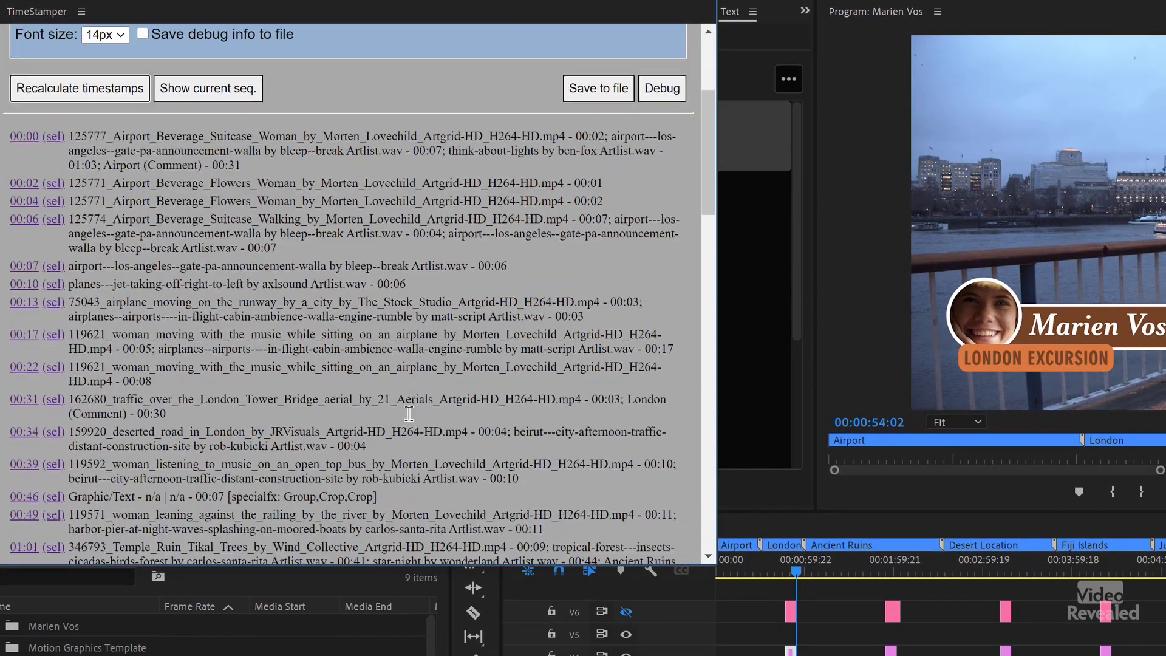
scroll(410, 415, down, 6)
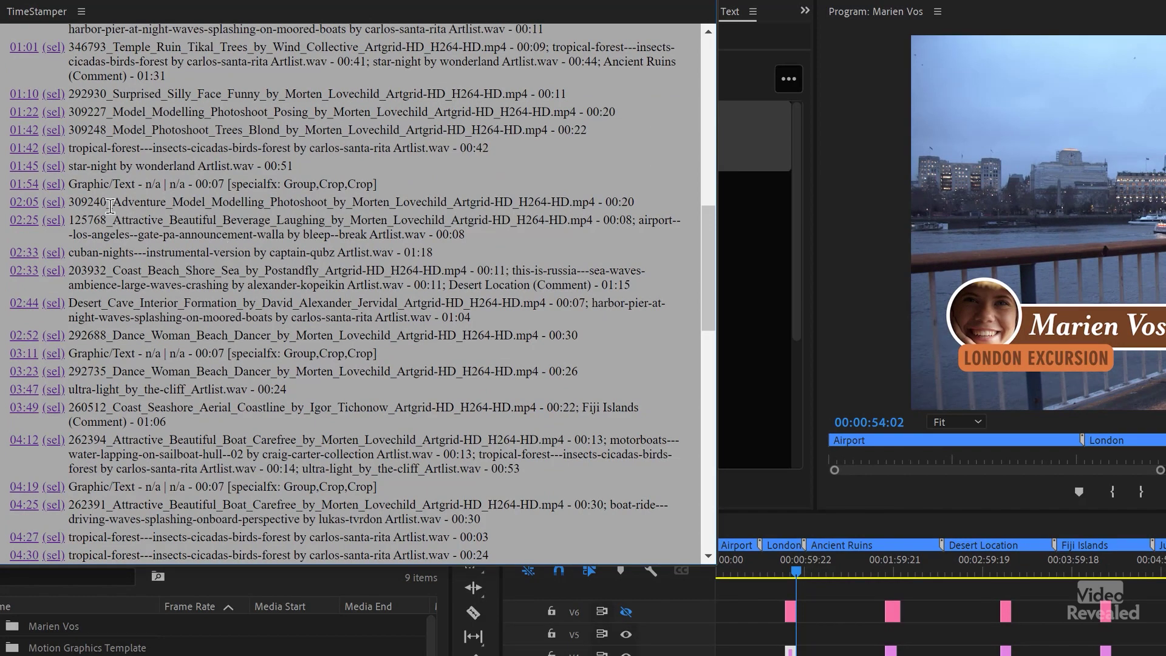
drag(70, 202, 571, 218)
click(428, 315)
scroll(429, 314, down, 4)
scroll(428, 314, down, 3)
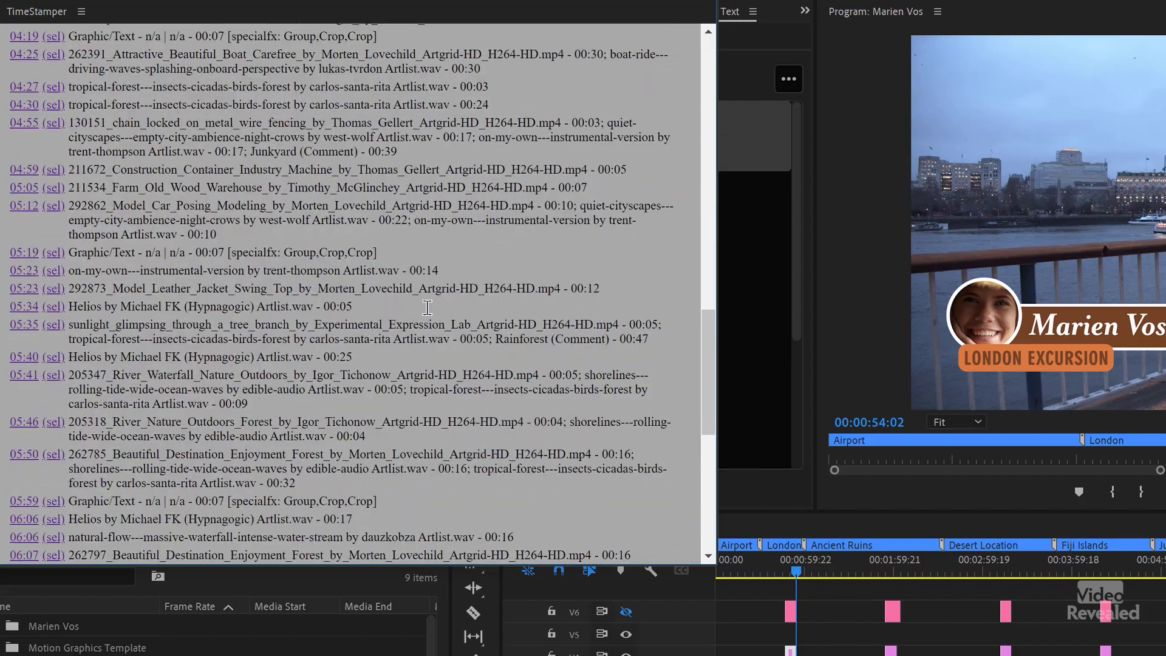
scroll(428, 315, up, 12)
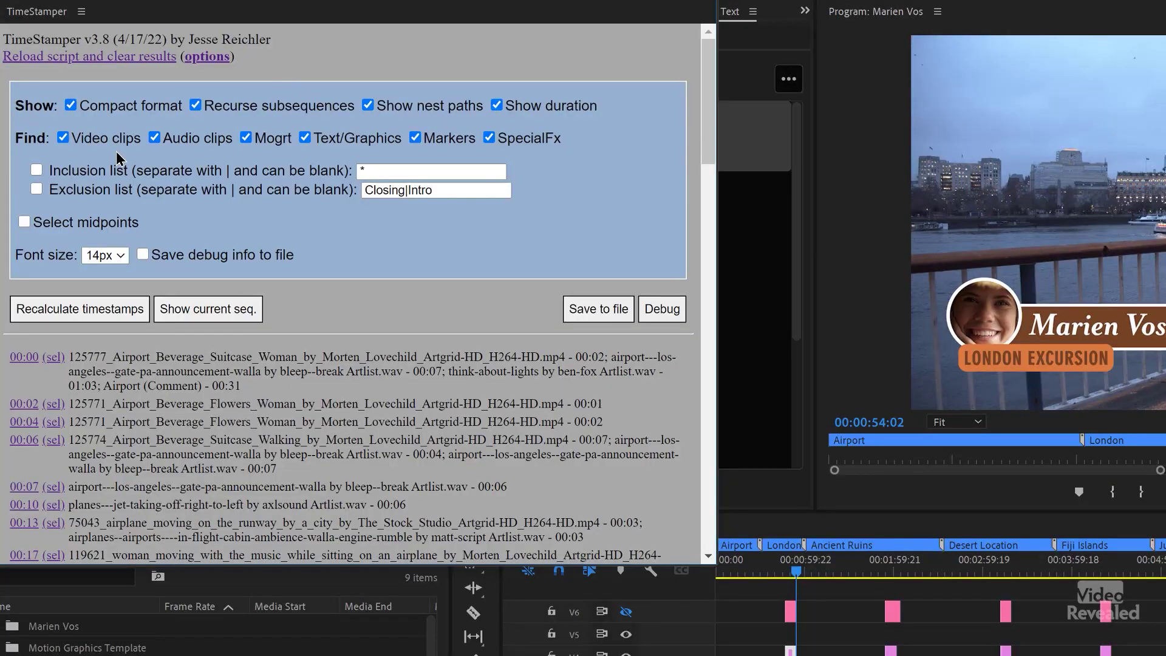
Untick Video clips, Audio clips, Mogrt, Text/Graphics and SpecialFx, then recalculate for markers only.
click(63, 139)
click(155, 138)
click(247, 140)
click(305, 139)
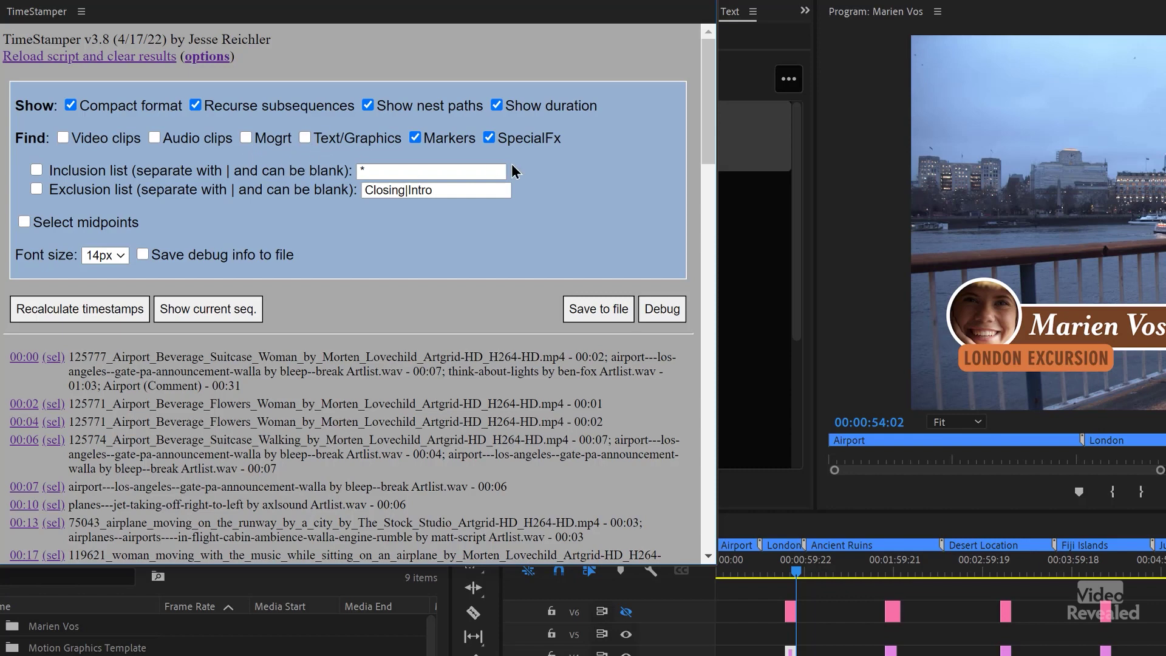
click(490, 139)
click(89, 312)
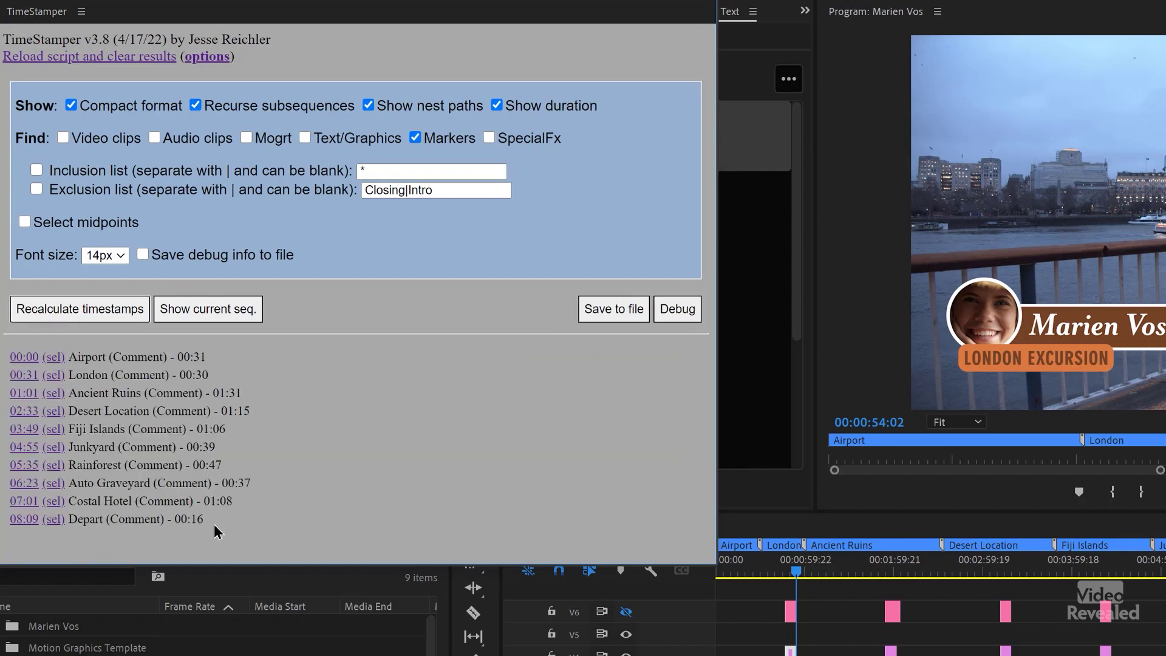
Set the TimeStamper font size to 24px and make the panel taller.
click(127, 256)
click(101, 392)
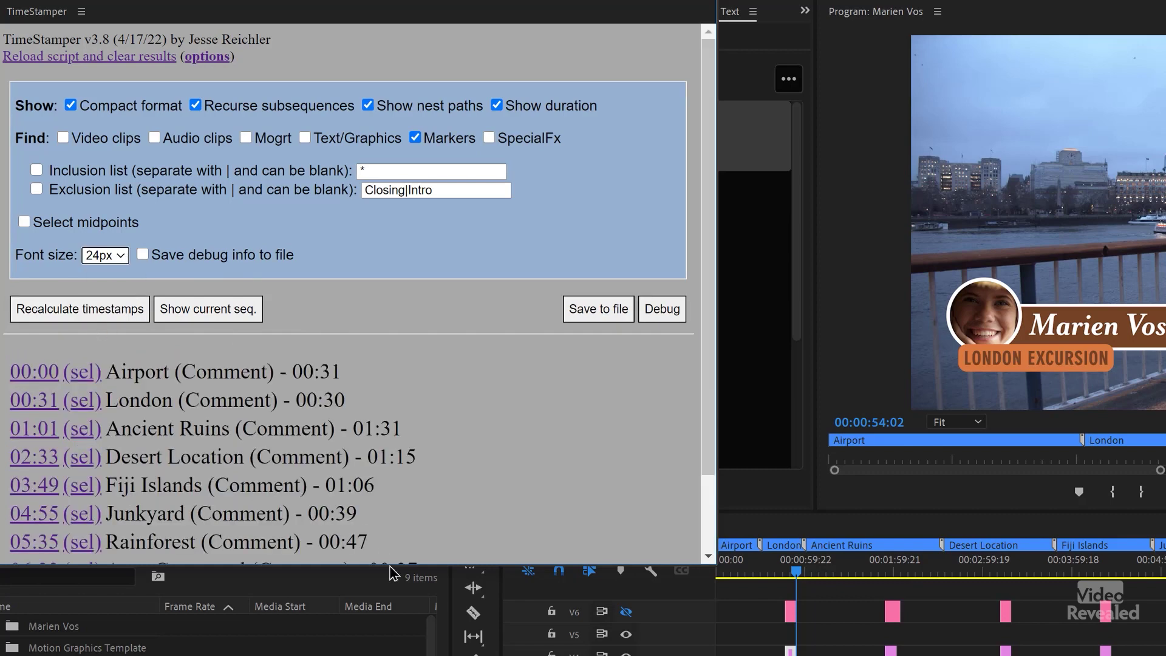
drag(358, 565, 359, 655)
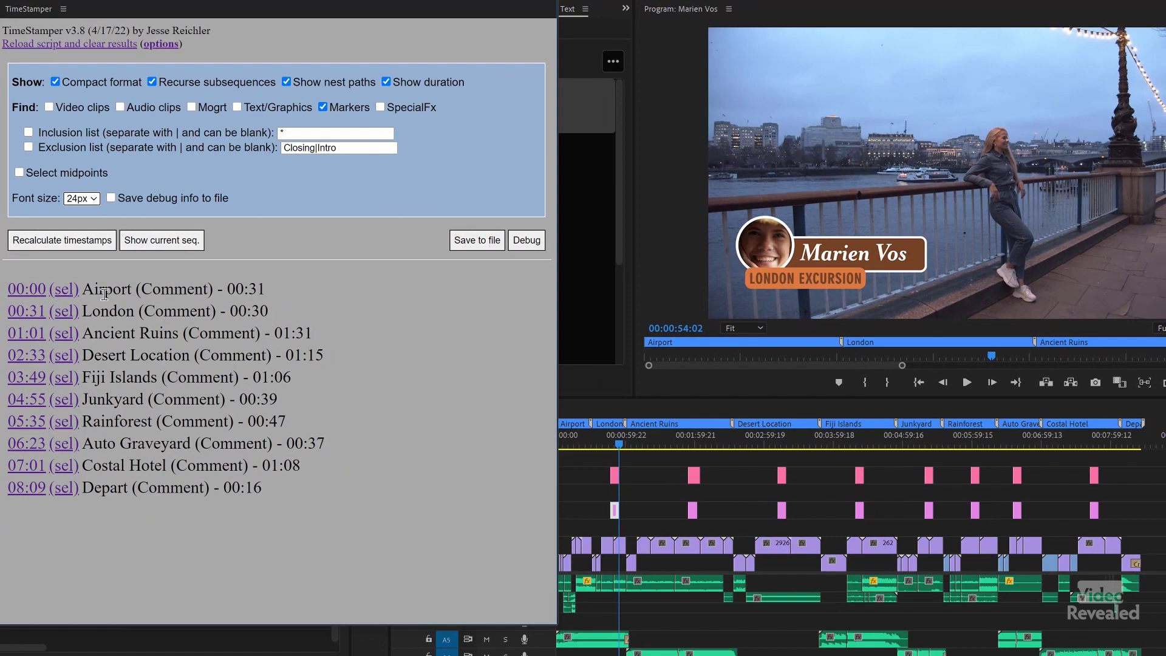
Jump the playhead through markers from Airport 00:00 to Auto Graveyard 06:23, then untick Markers.
click(19, 290)
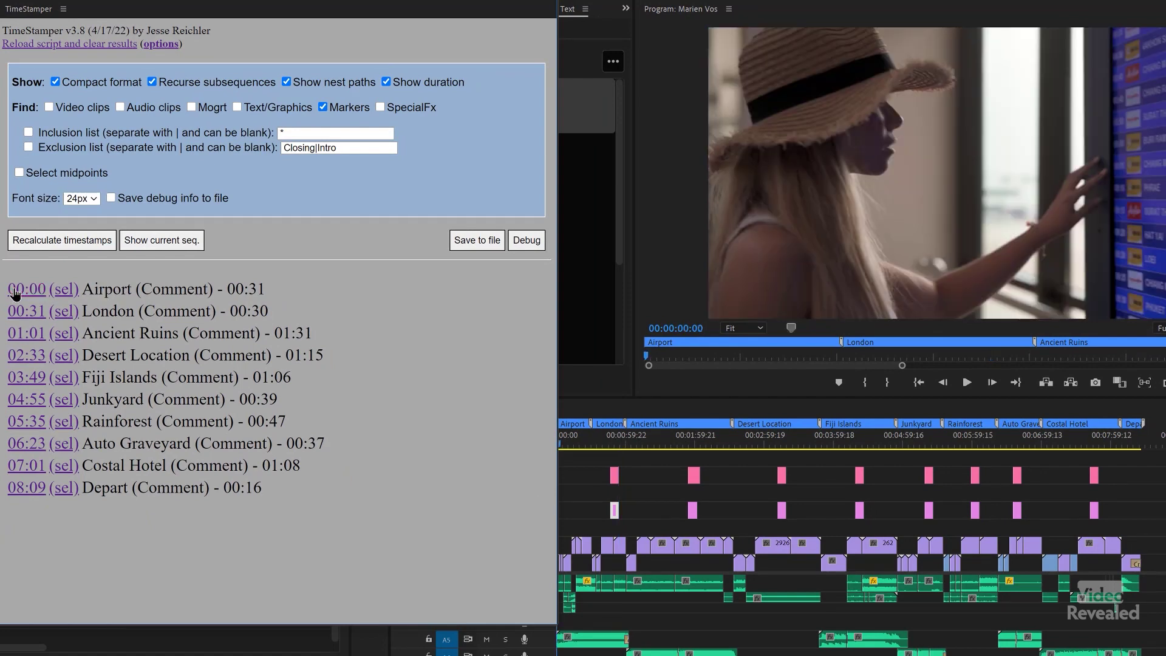
click(23, 312)
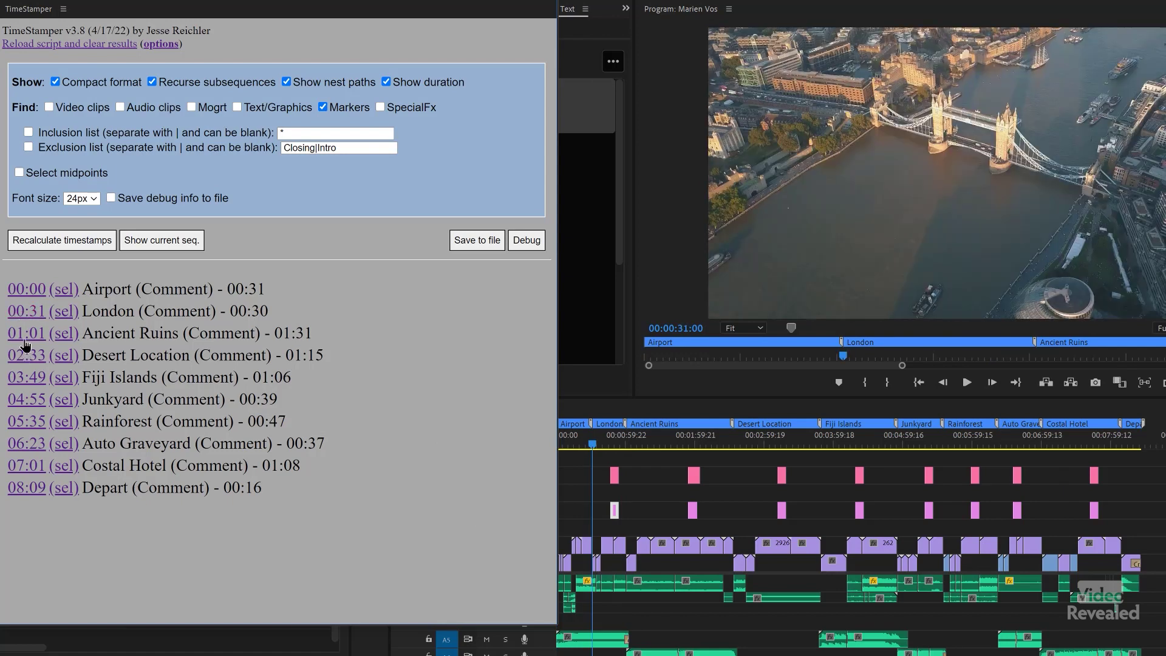
click(24, 354)
click(26, 380)
click(28, 401)
click(25, 423)
click(23, 448)
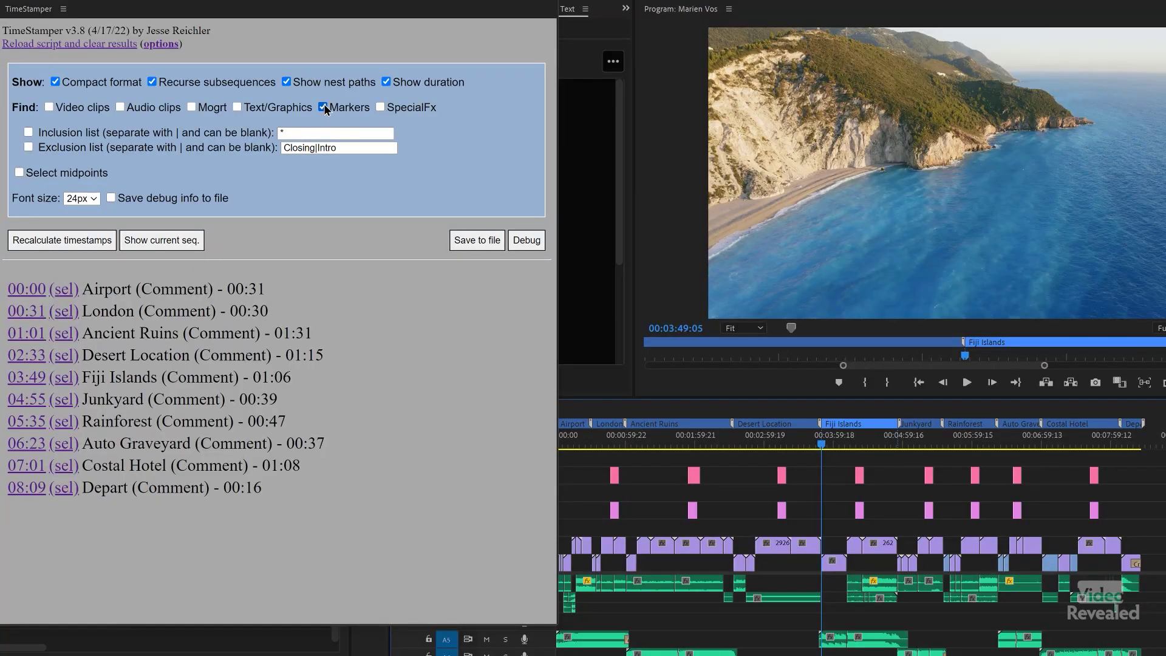
click(324, 107)
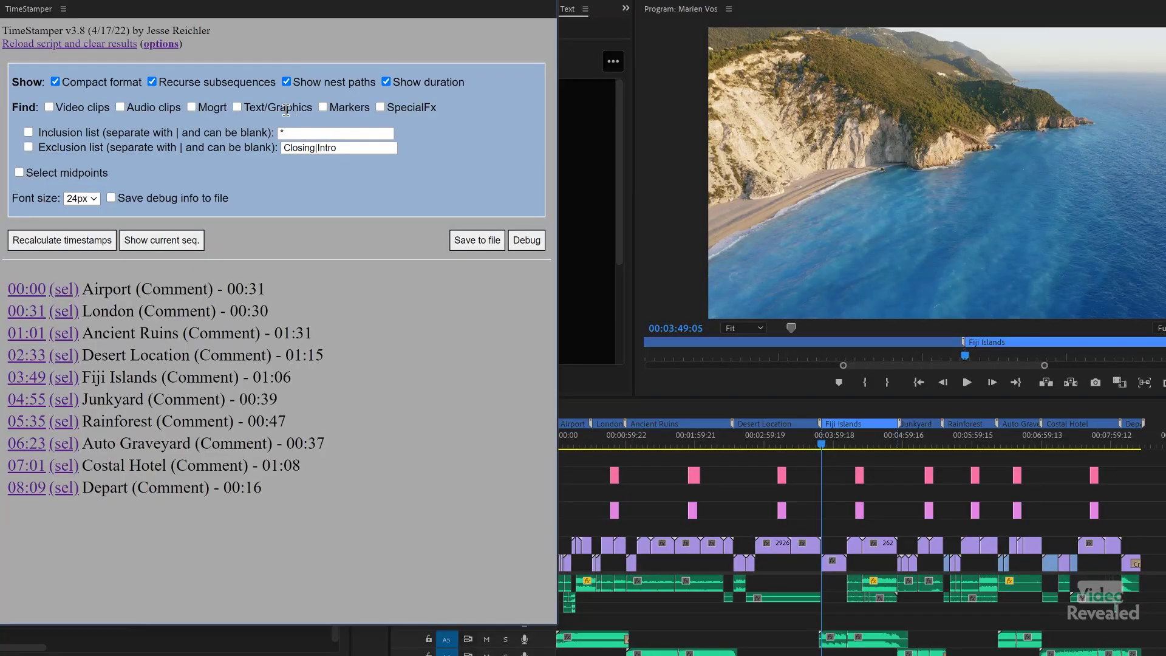
Enable Video clips and recalculate timestamps for video clips only.
click(49, 109)
click(76, 241)
scroll(395, 388, down, 10)
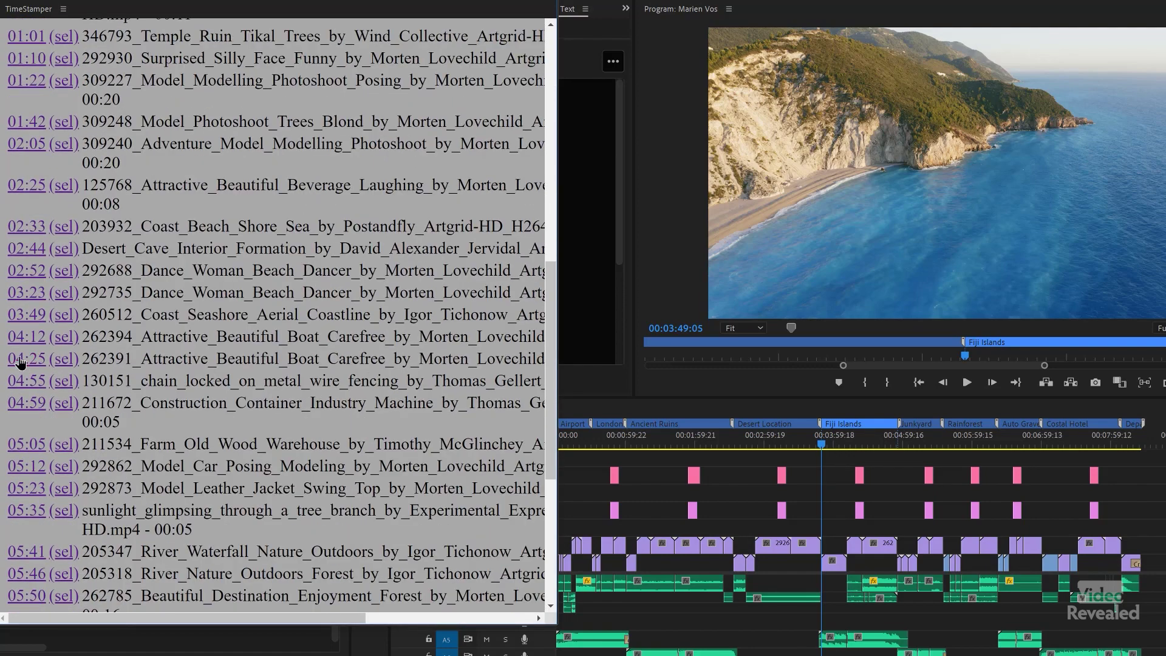
Jump to and select the timeline clips at 04:25, 04:59, 05:23 and 05:35.
click(20, 361)
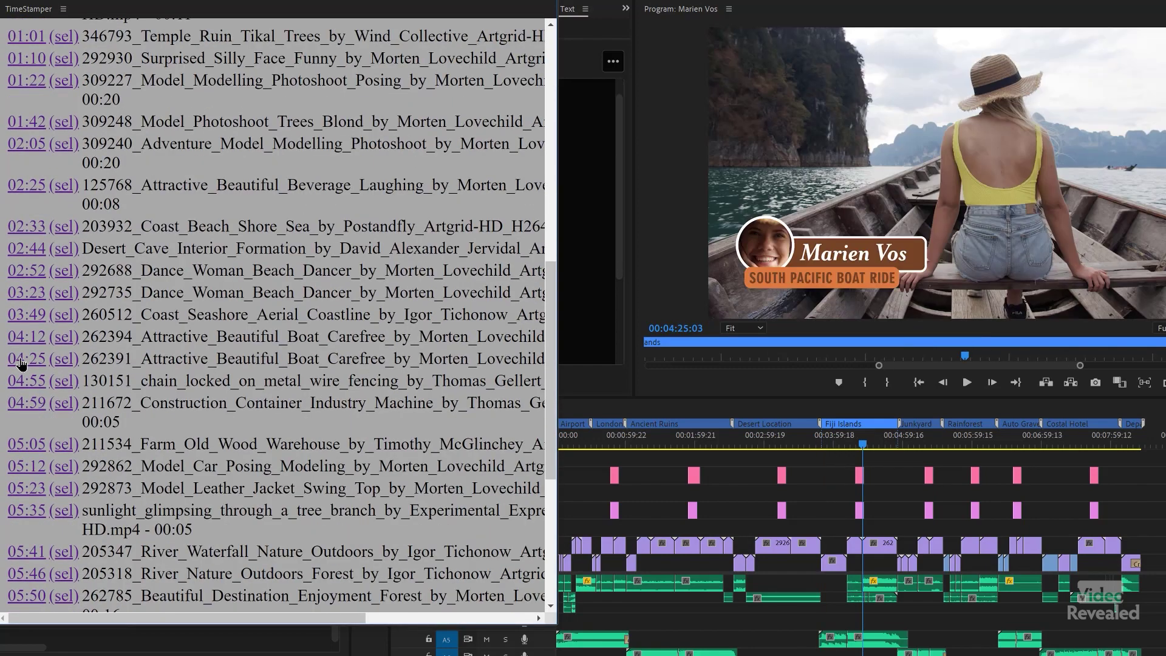
click(65, 363)
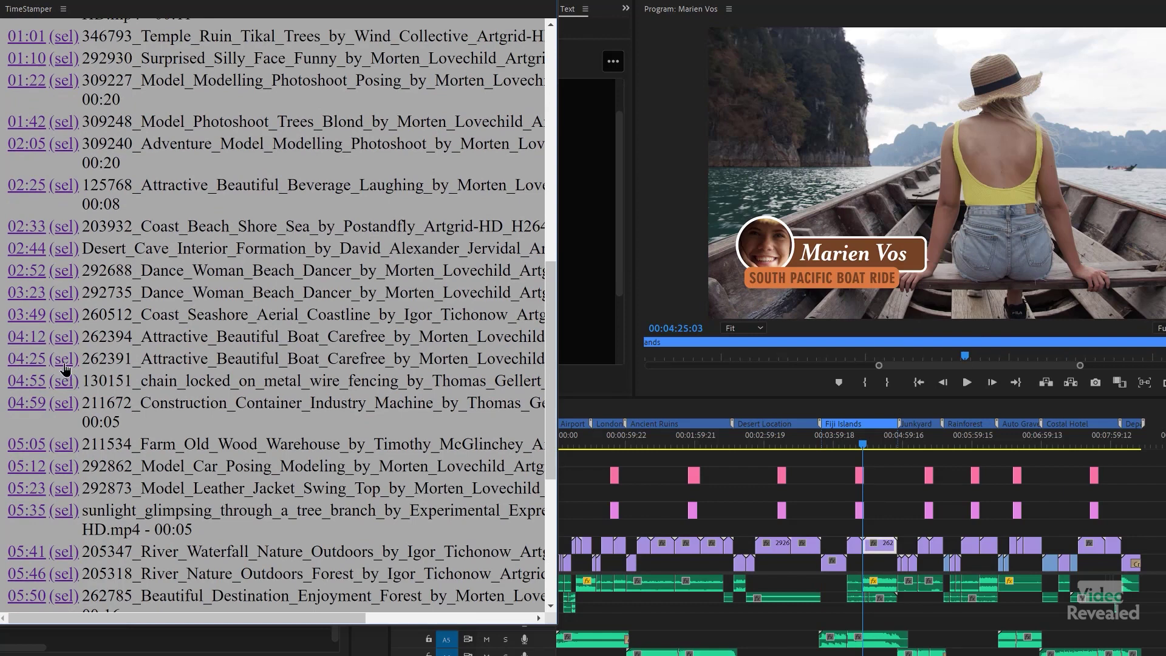
click(64, 404)
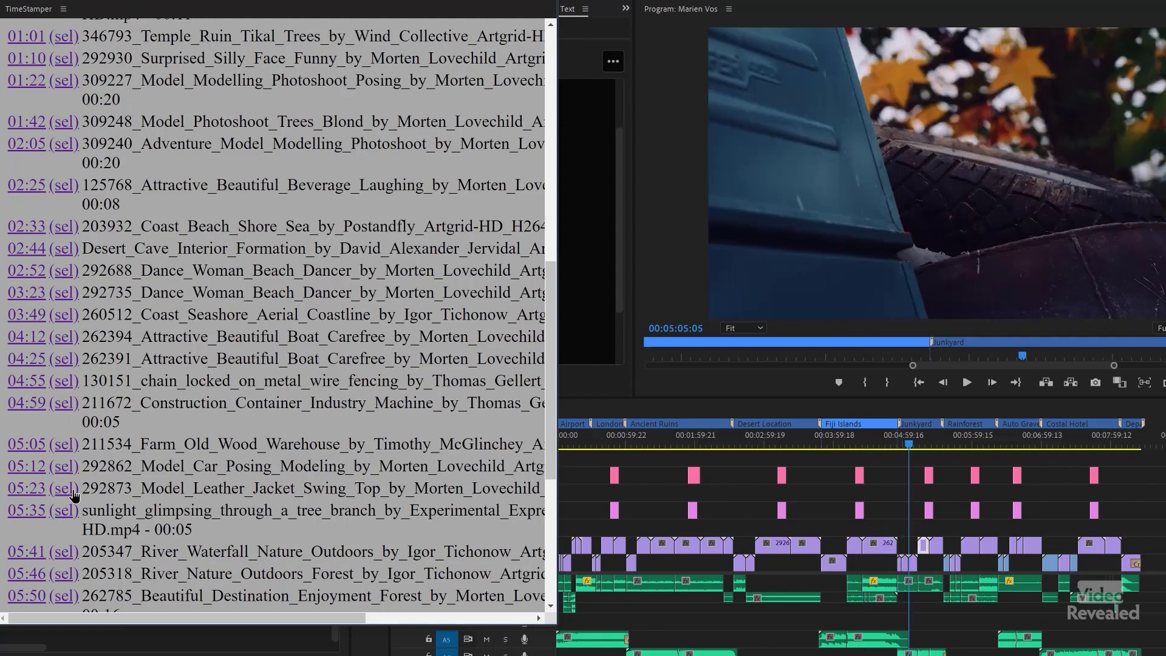
click(74, 495)
click(70, 513)
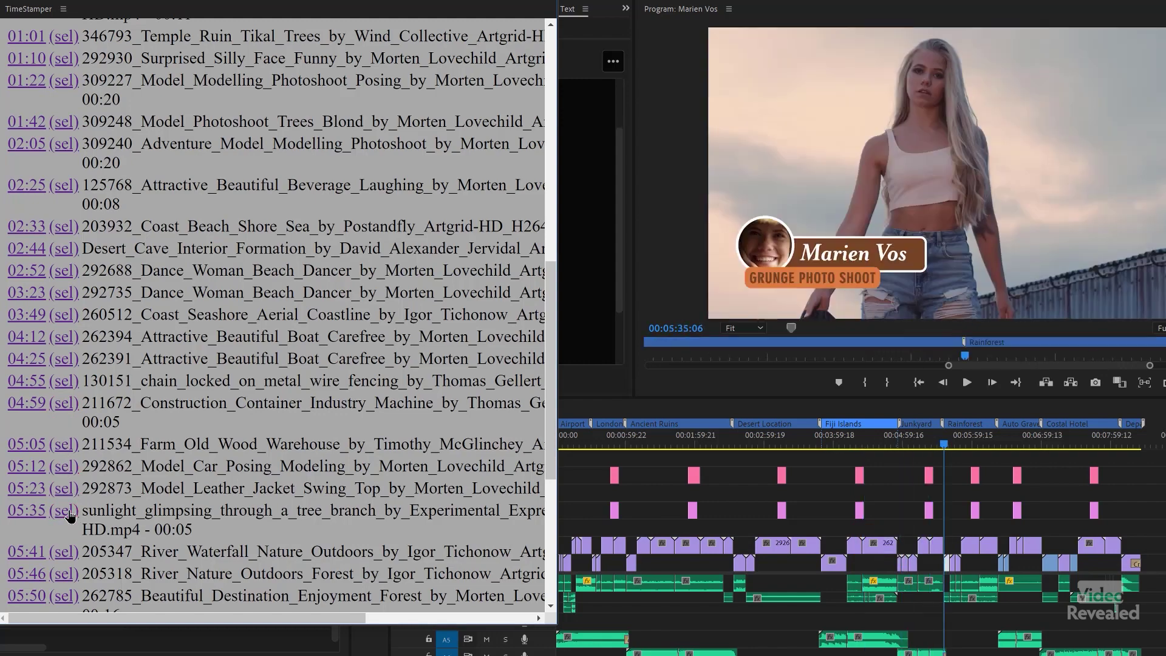
key(alt+s)
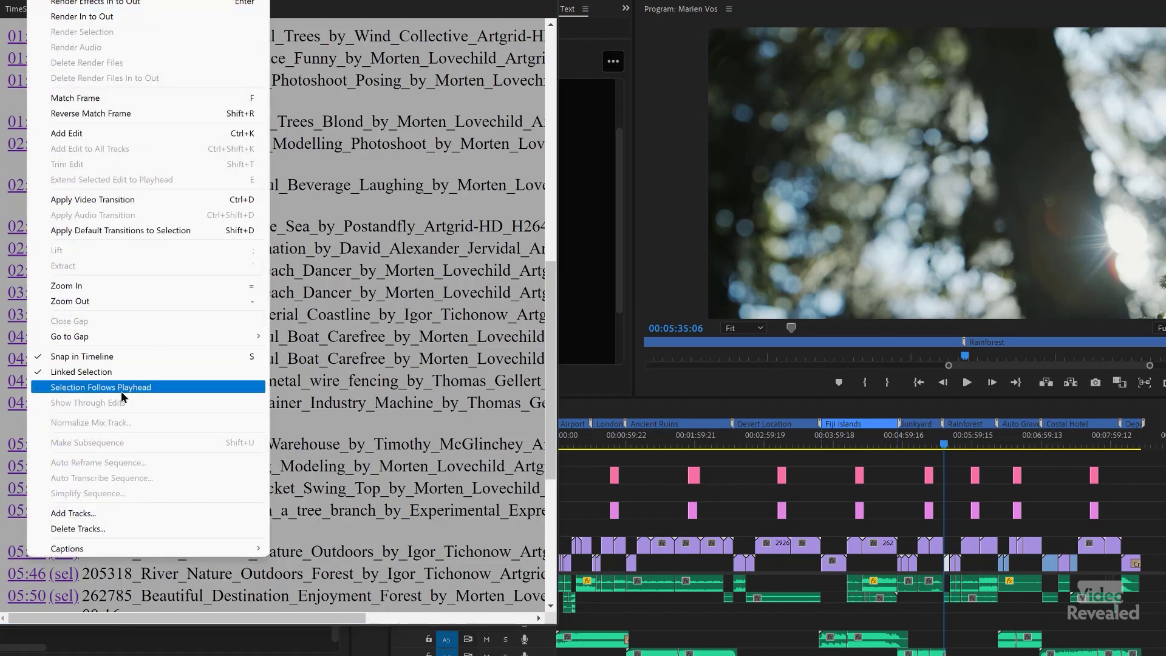
Turn on Selection Follows Playhead and scroll TimeStamper back to its options.
click(157, 389)
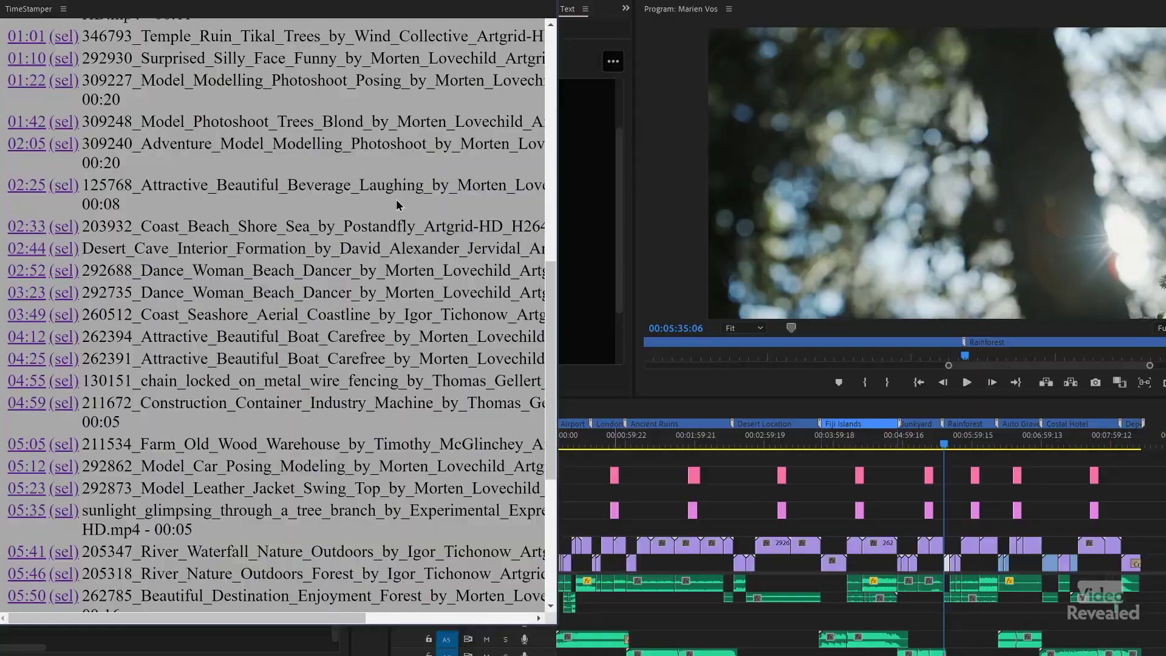
scroll(293, 176, up, 12)
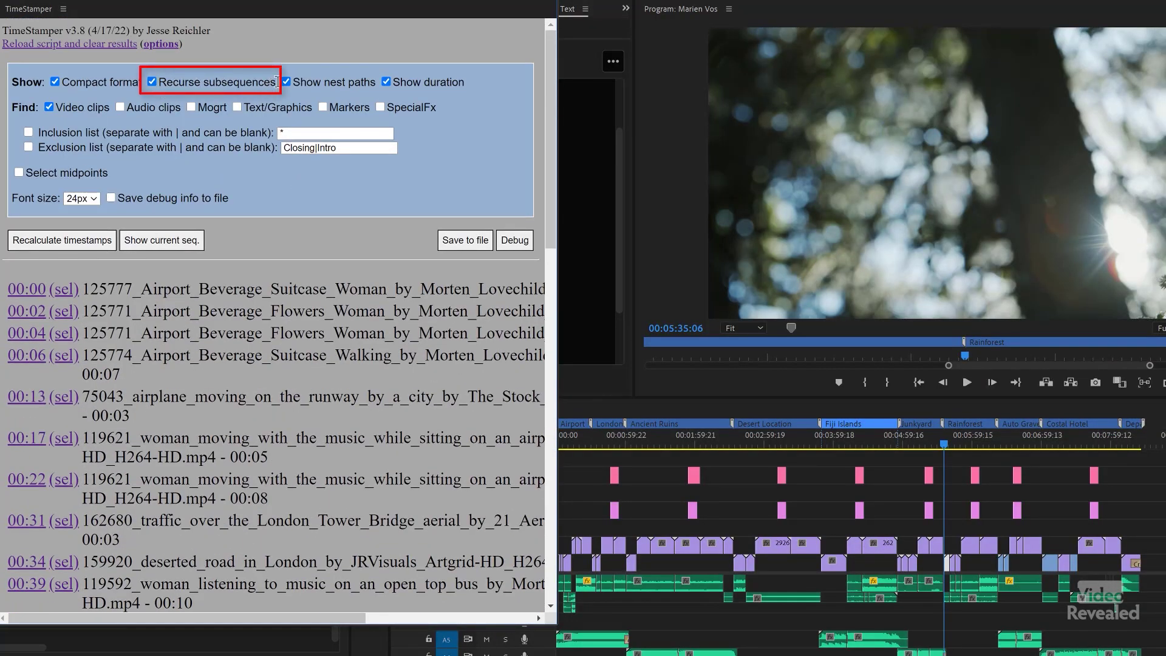
Highlight the Recurse subsequences option label in TimeStamper.
drag(177, 80, 157, 85)
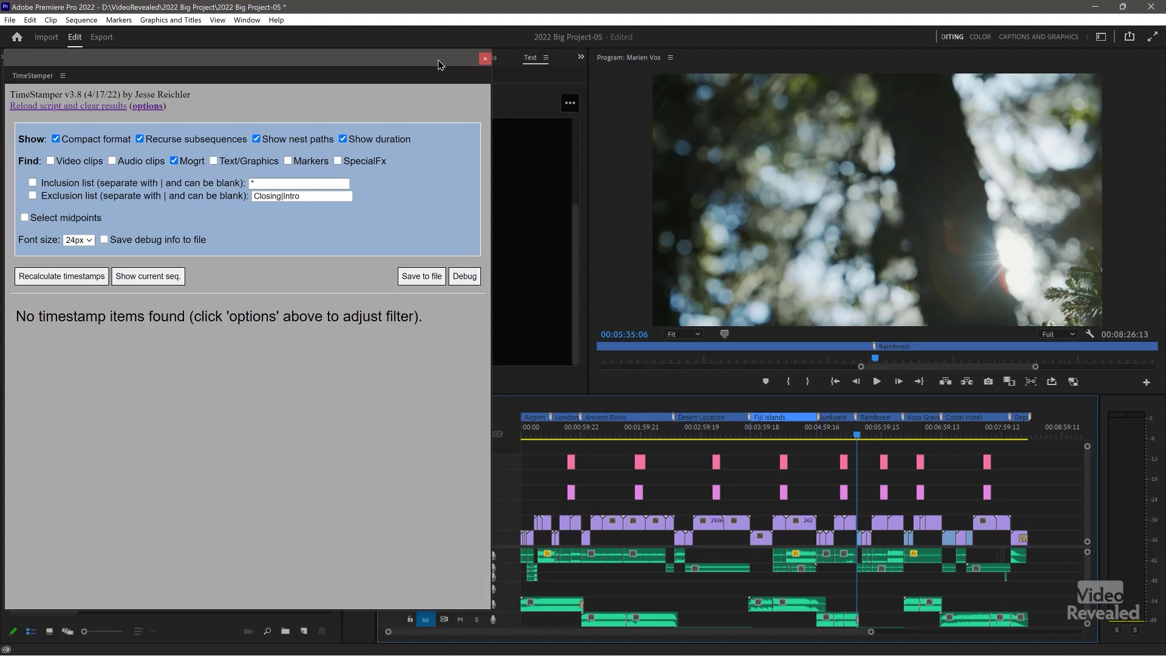
Hide track V4's output and move the playhead to about 00:00:49.
drag(441, 64, 361, 63)
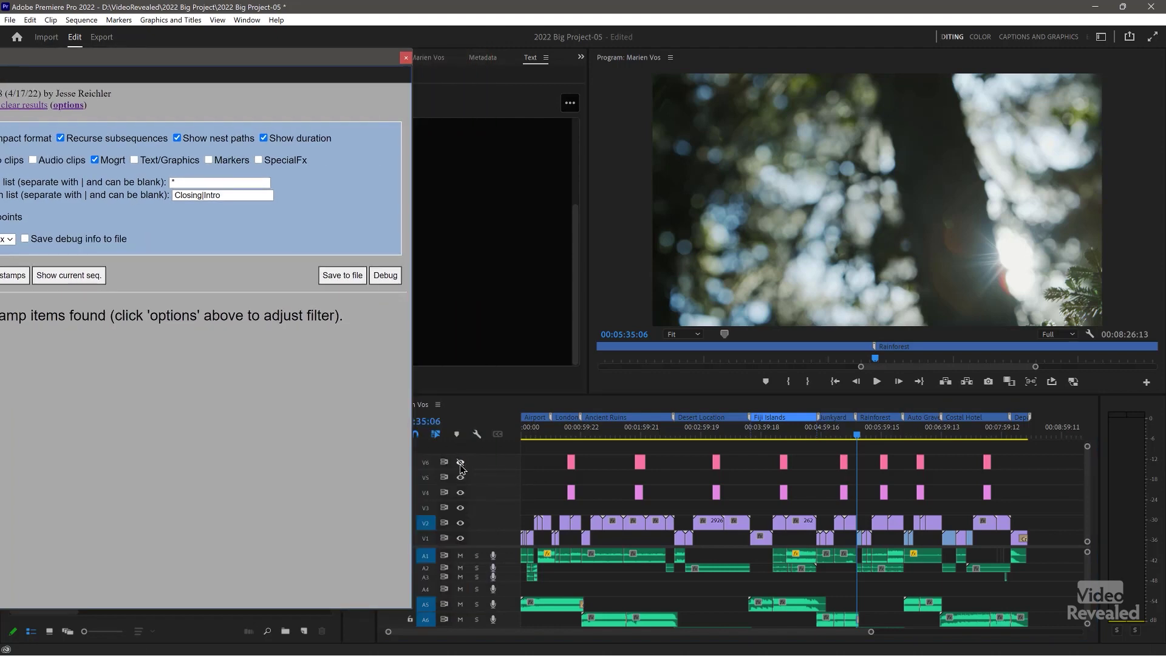
click(461, 493)
click(572, 434)
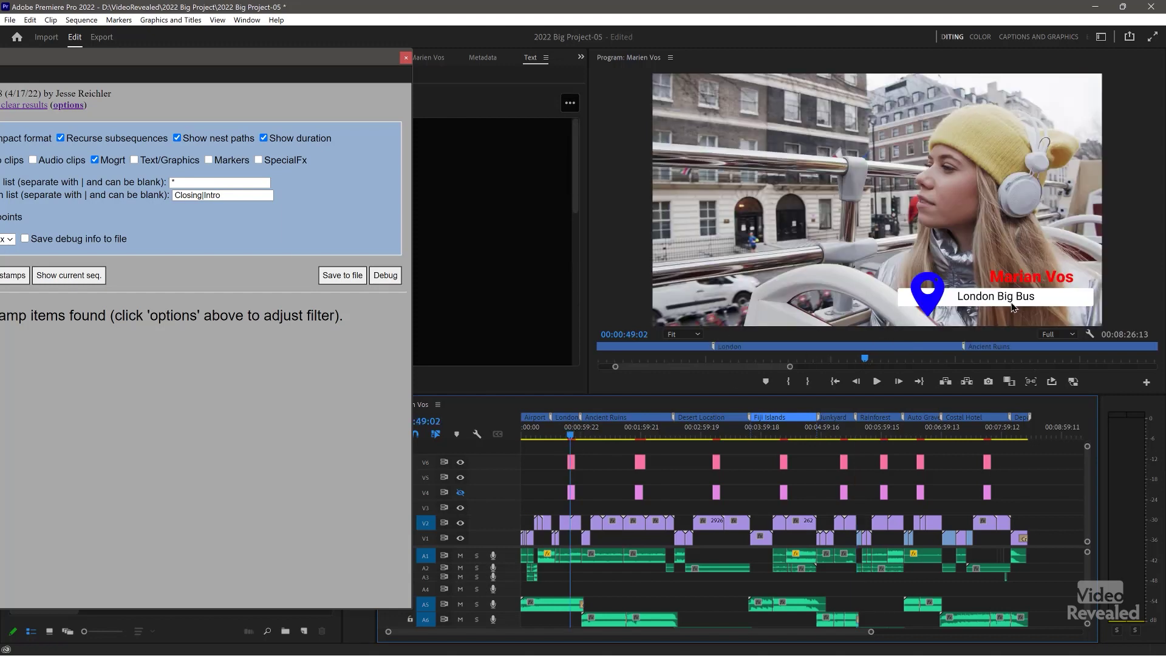
Bring the TimeStamper panel back into view and set the playhead on the London Big Bus title.
mouse_move(241, 64)
mouse_down()
mouse_move(268, 52)
mouse_move(275, 29)
mouse_up()
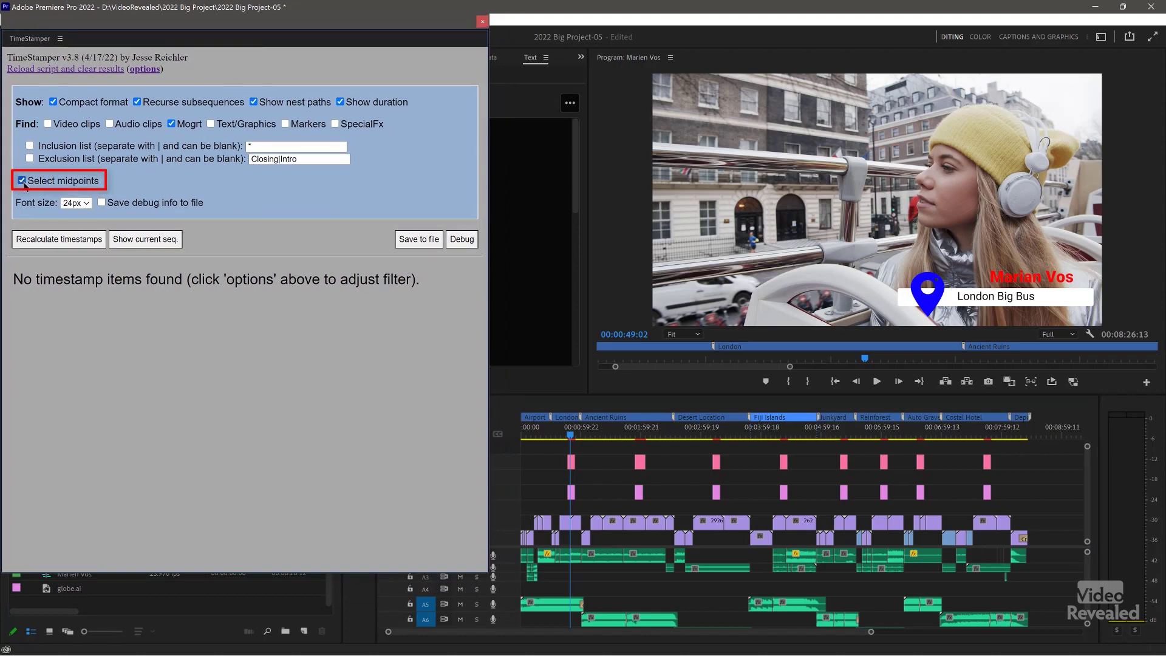
click(569, 435)
drag(569, 436, 568, 437)
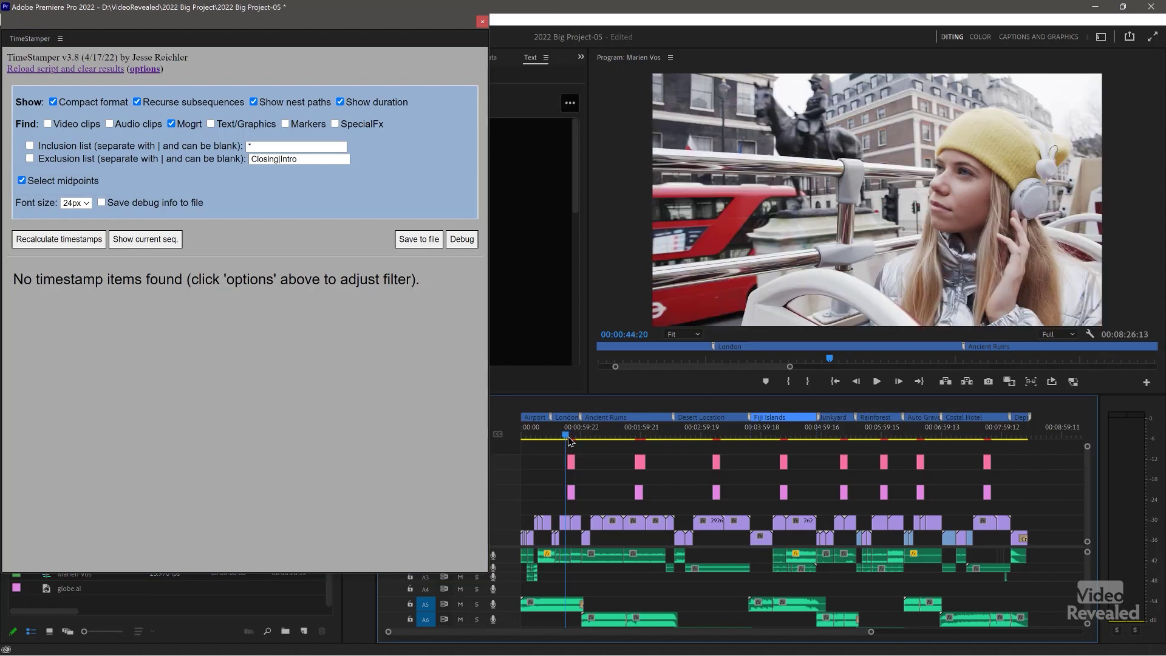
drag(569, 438, 575, 441)
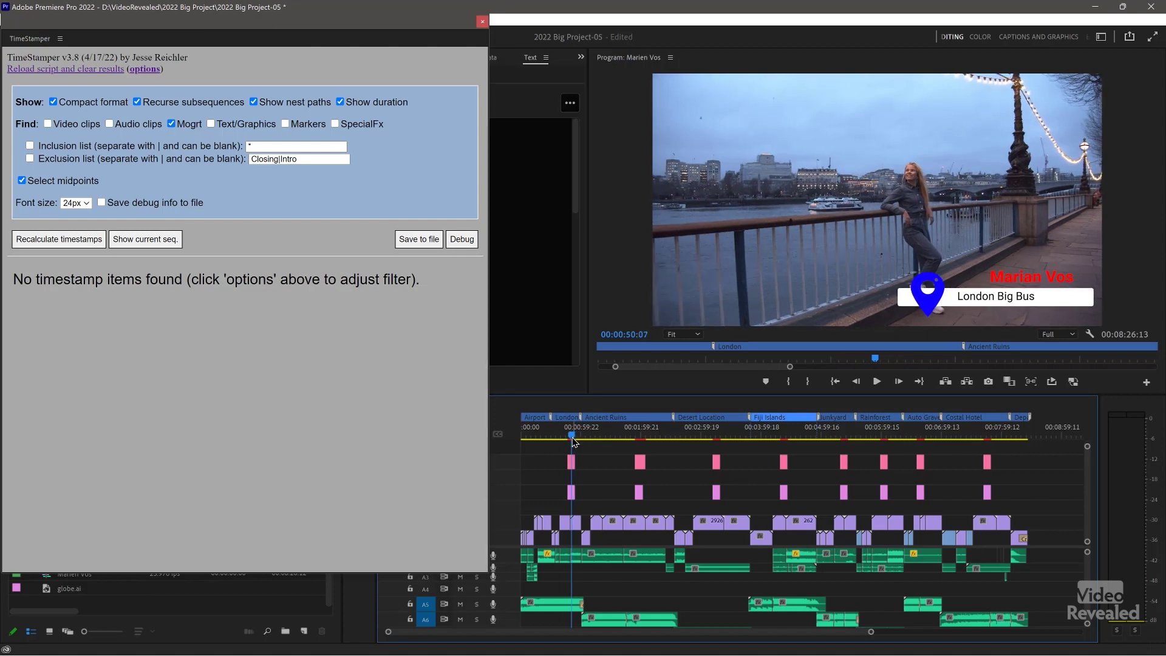
Recalculate the title timestamps and test the 01:54, 03:11 and 05:19 links.
click(62, 240)
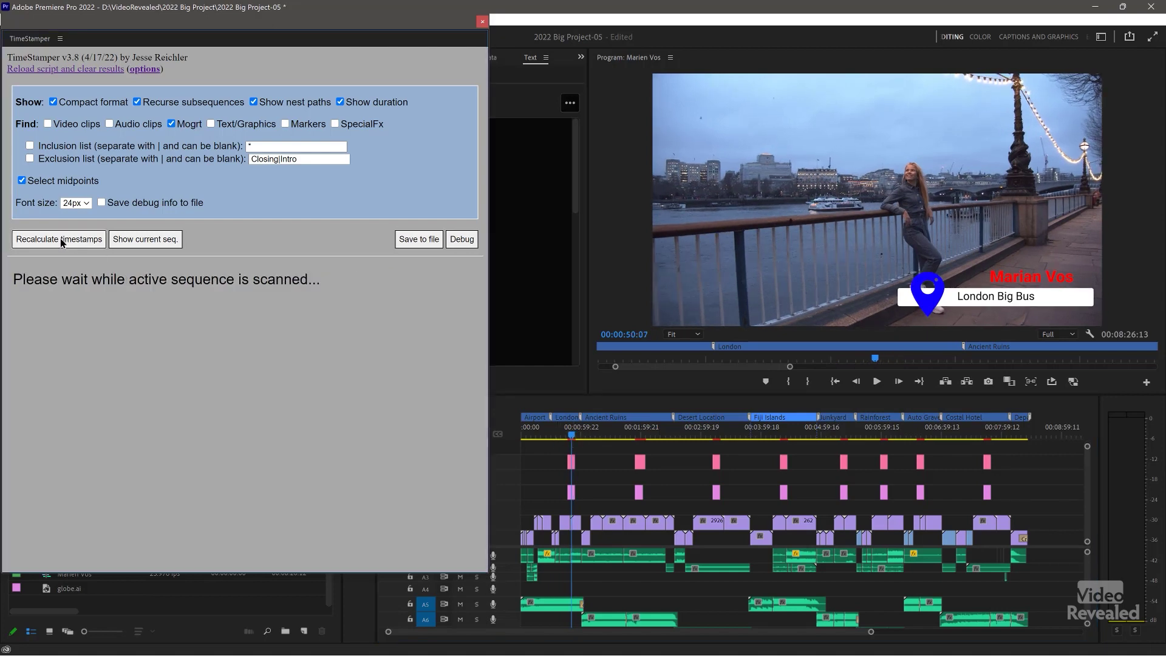
click(21, 283)
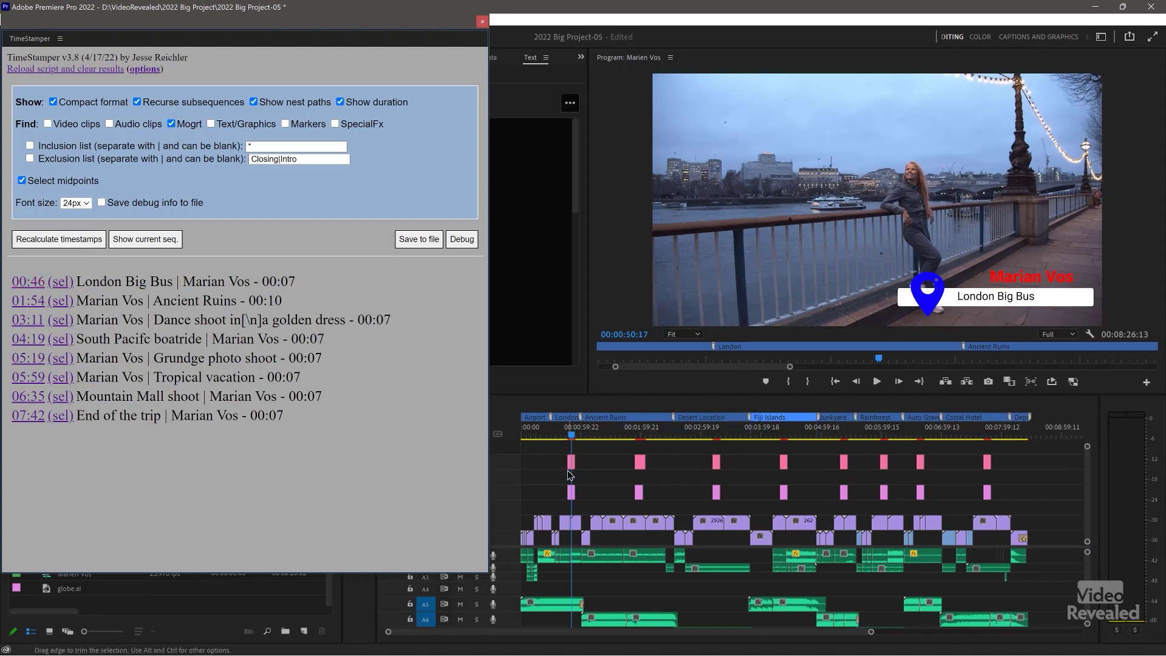
click(25, 301)
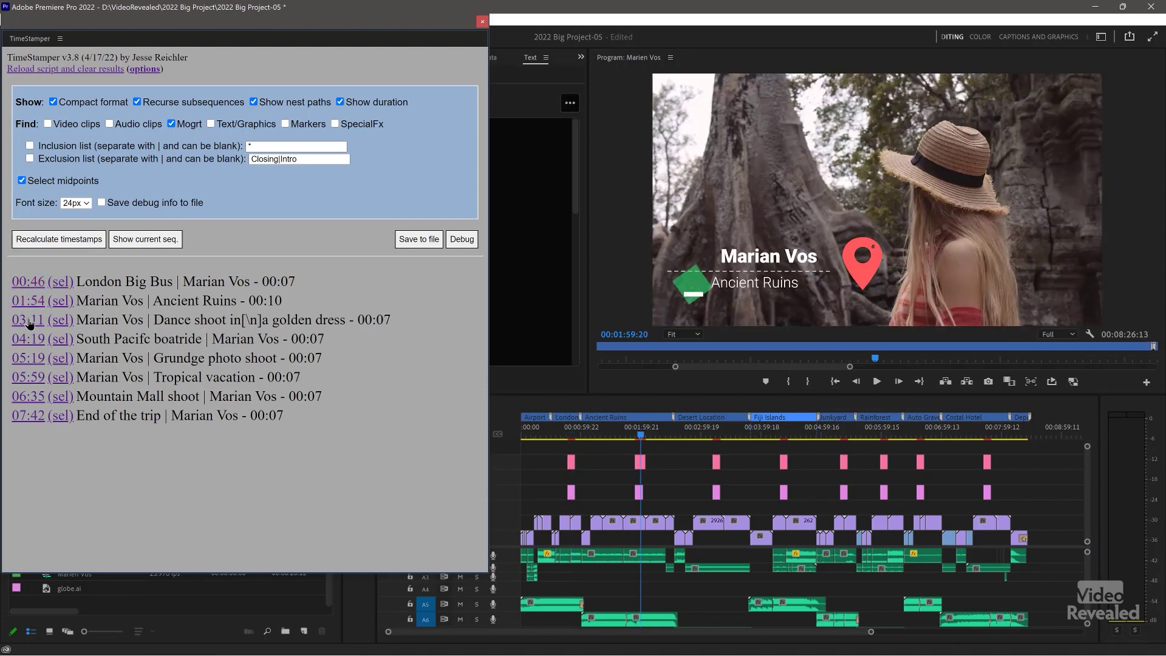
click(29, 322)
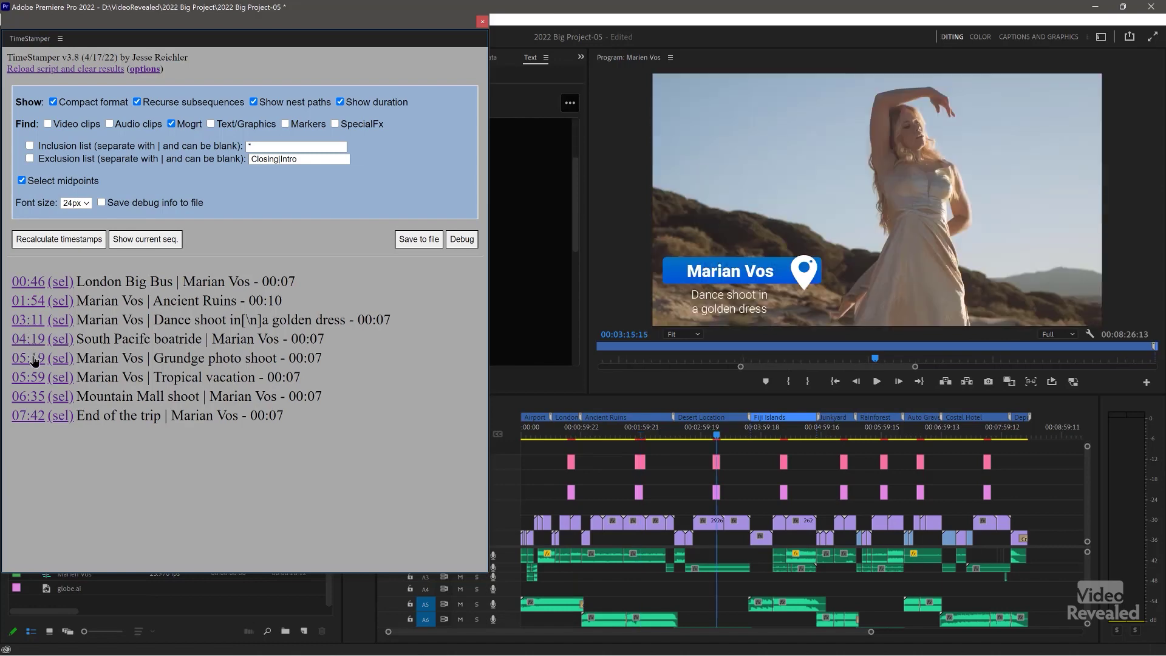
click(34, 359)
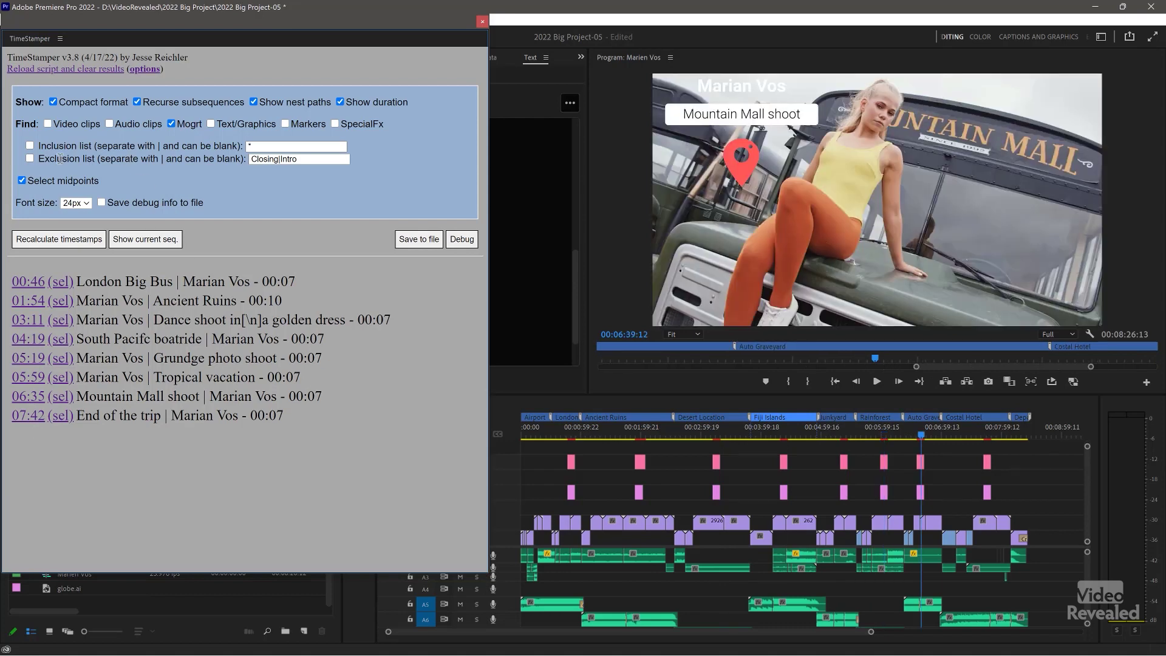
Recalculate without midpoints, check the 00:46 to 03:11 links, then enable Text/Graphics search.
click(51, 242)
click(32, 284)
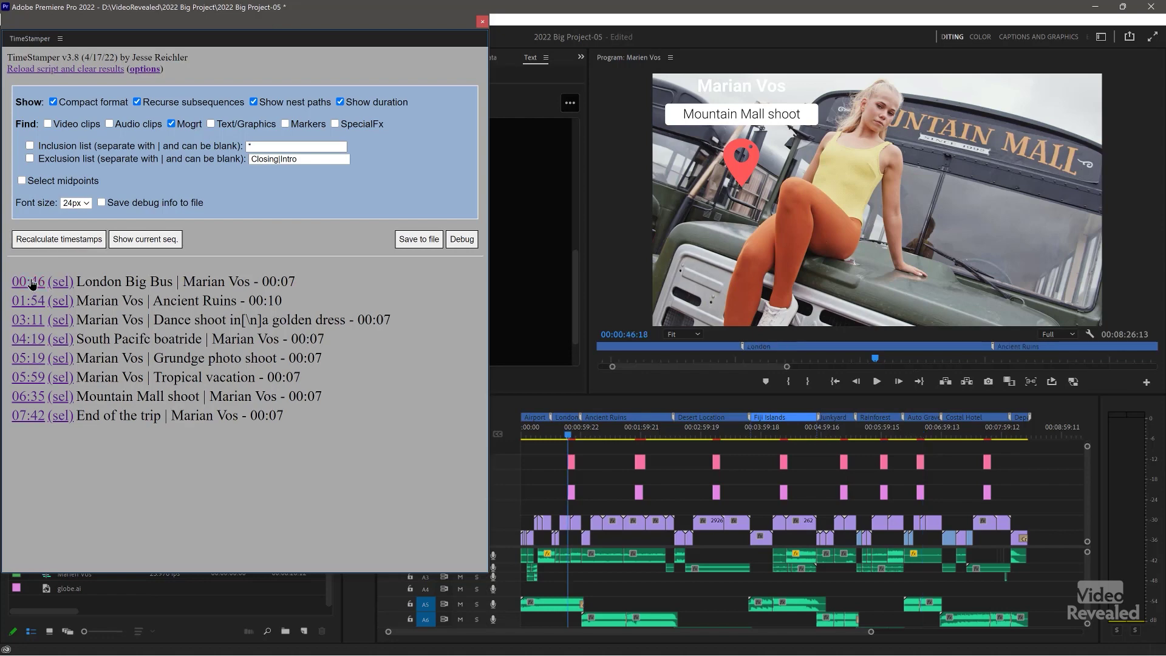
click(30, 307)
click(29, 322)
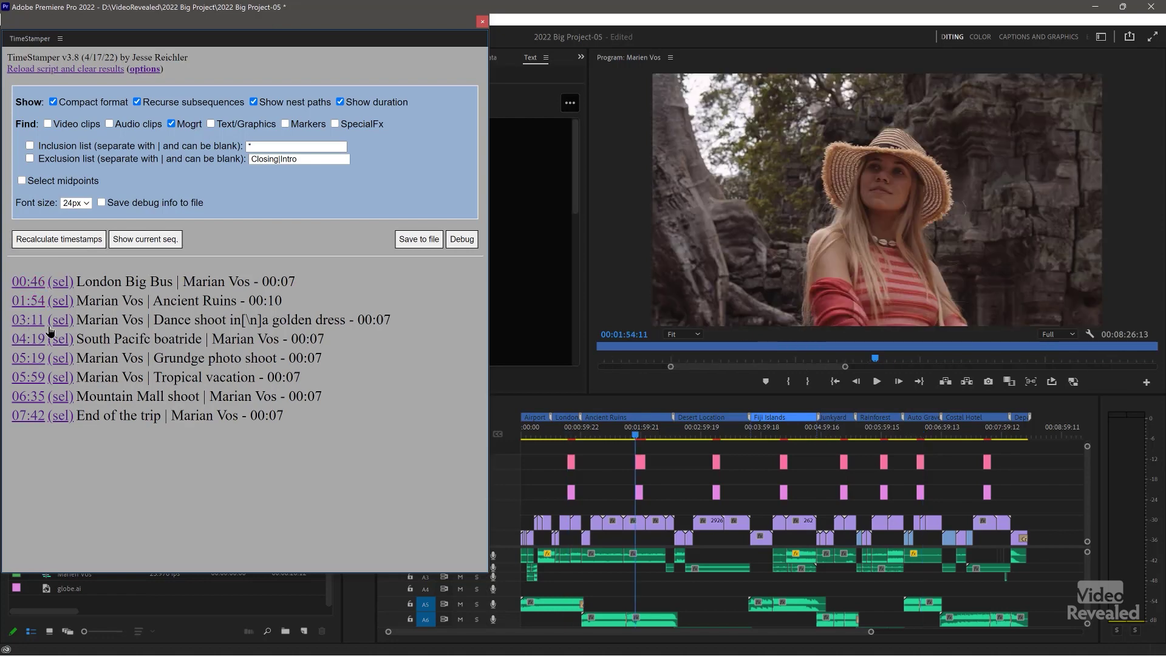
click(60, 322)
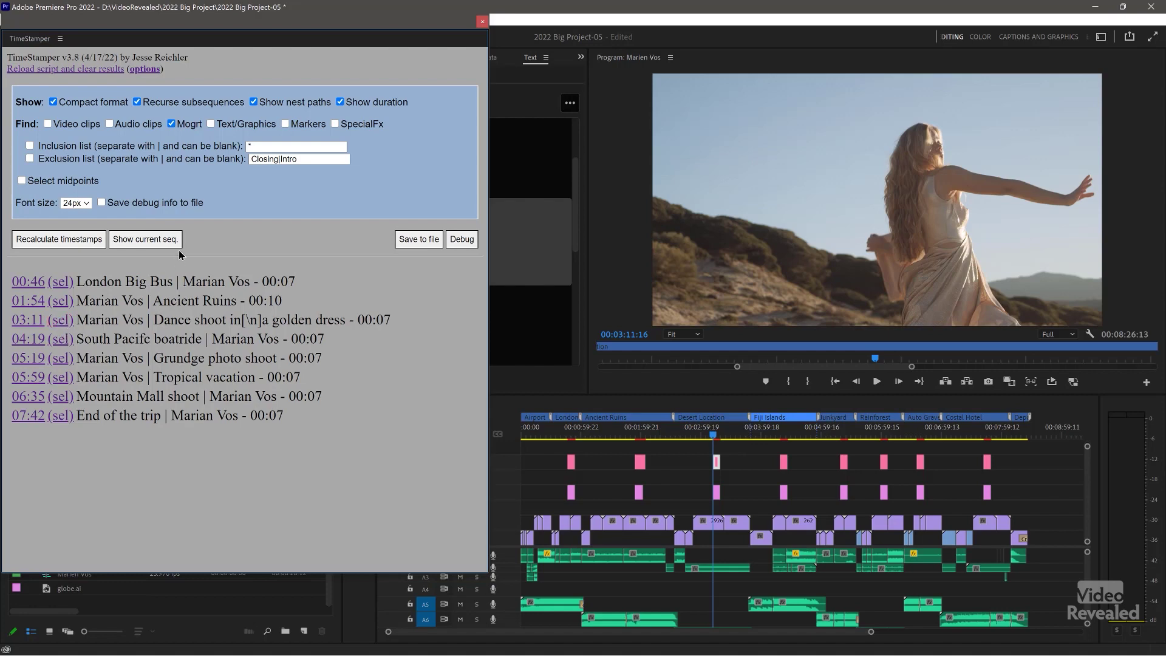
click(211, 124)
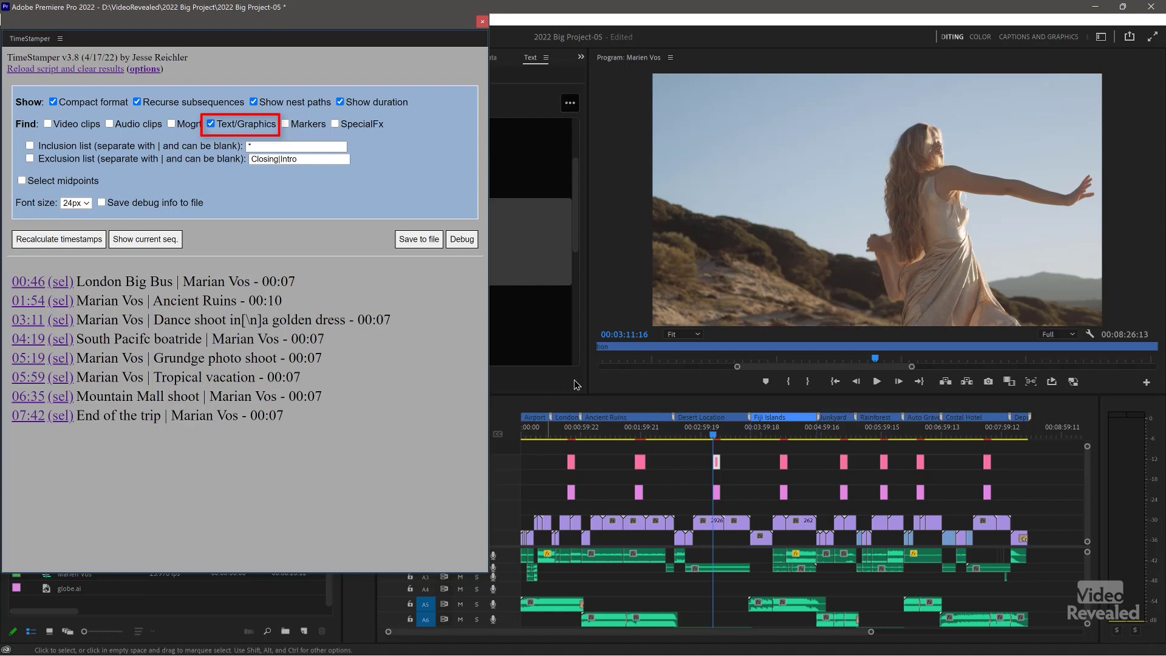
Hide track V6's output and move the playhead to 00:00:50:07.
drag(388, 43, 304, 58)
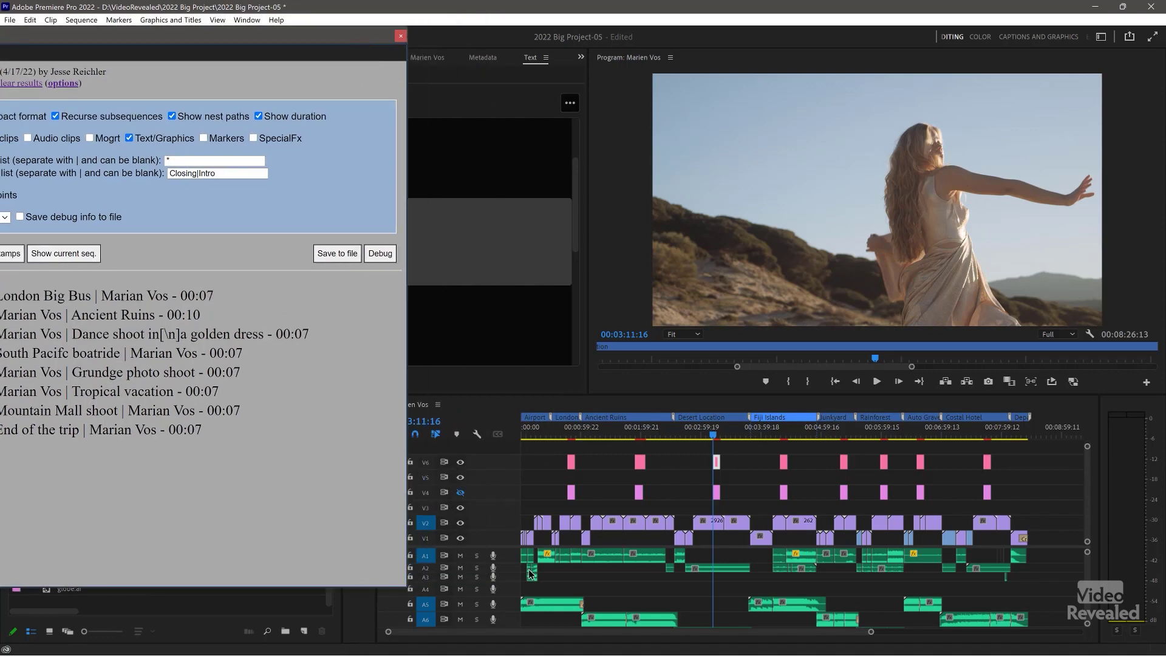
click(462, 463)
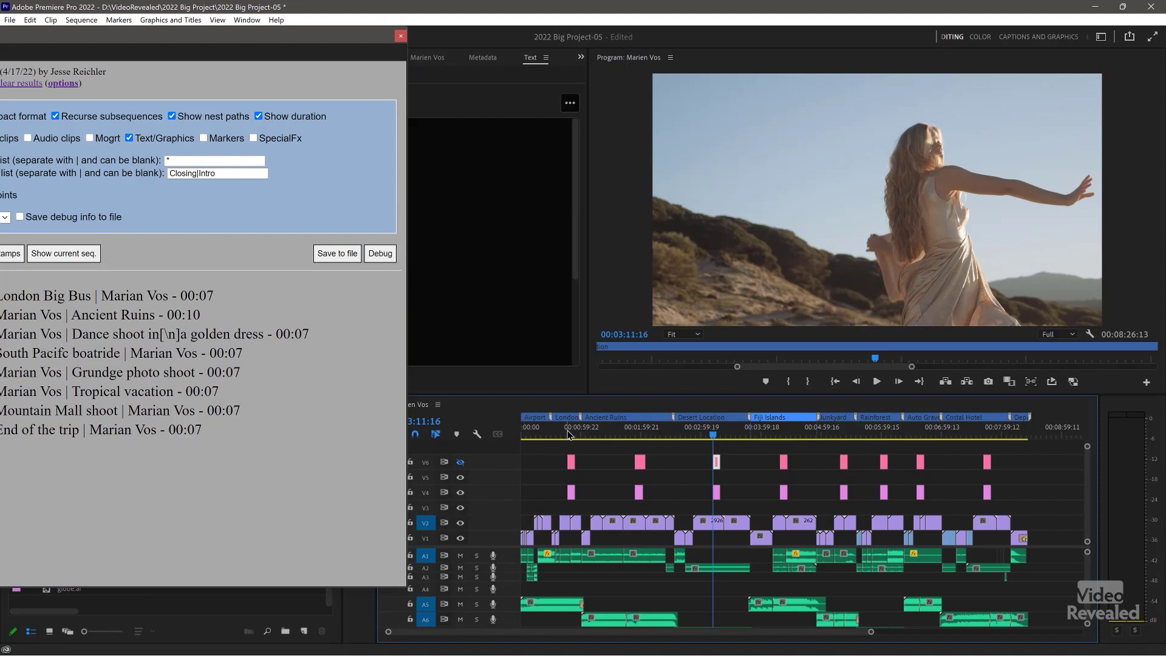
click(571, 434)
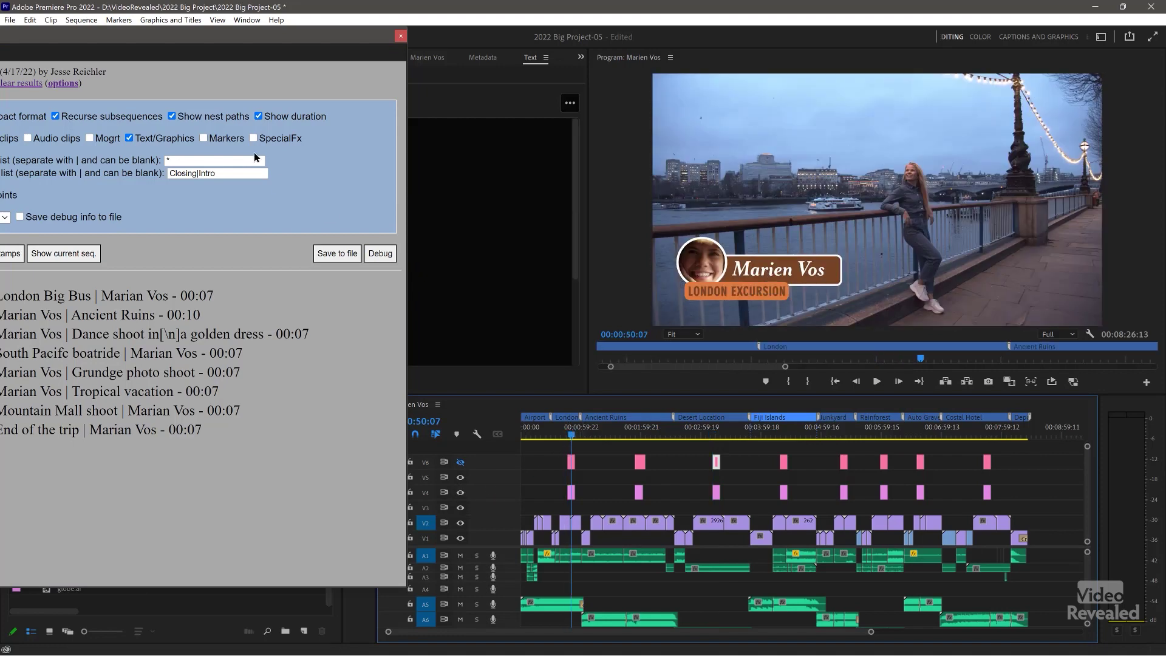
drag(242, 48, 323, 18)
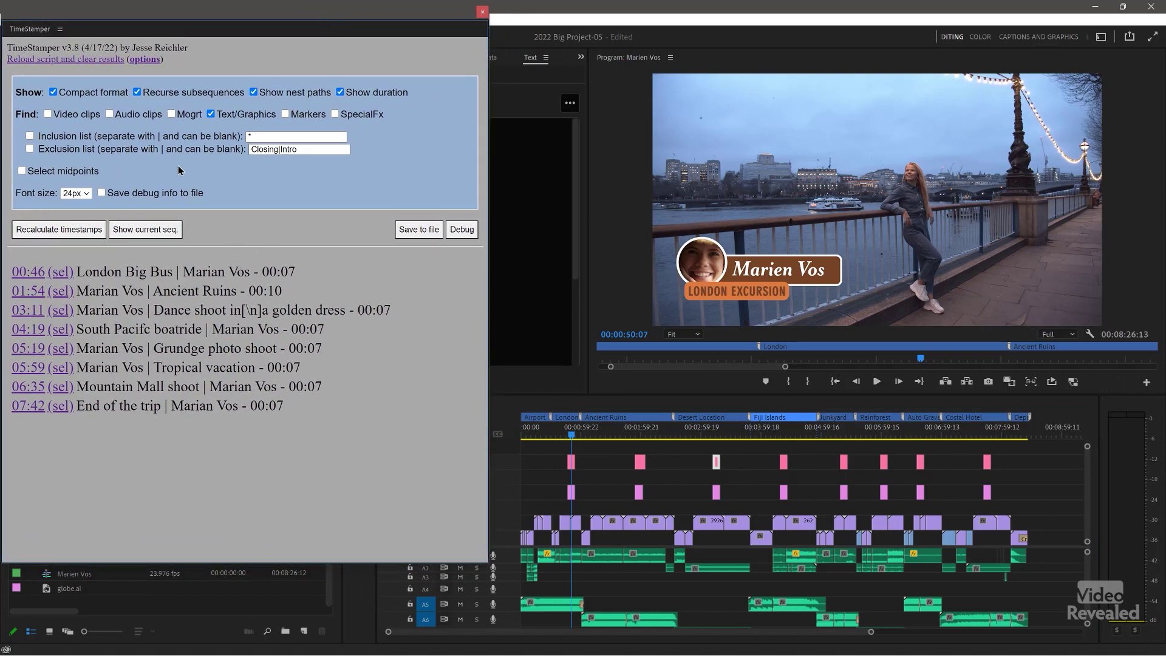
Recalculate the text graphic timestamps and test the 00:46, 01:54, 03:11 and 04:19 links.
click(67, 234)
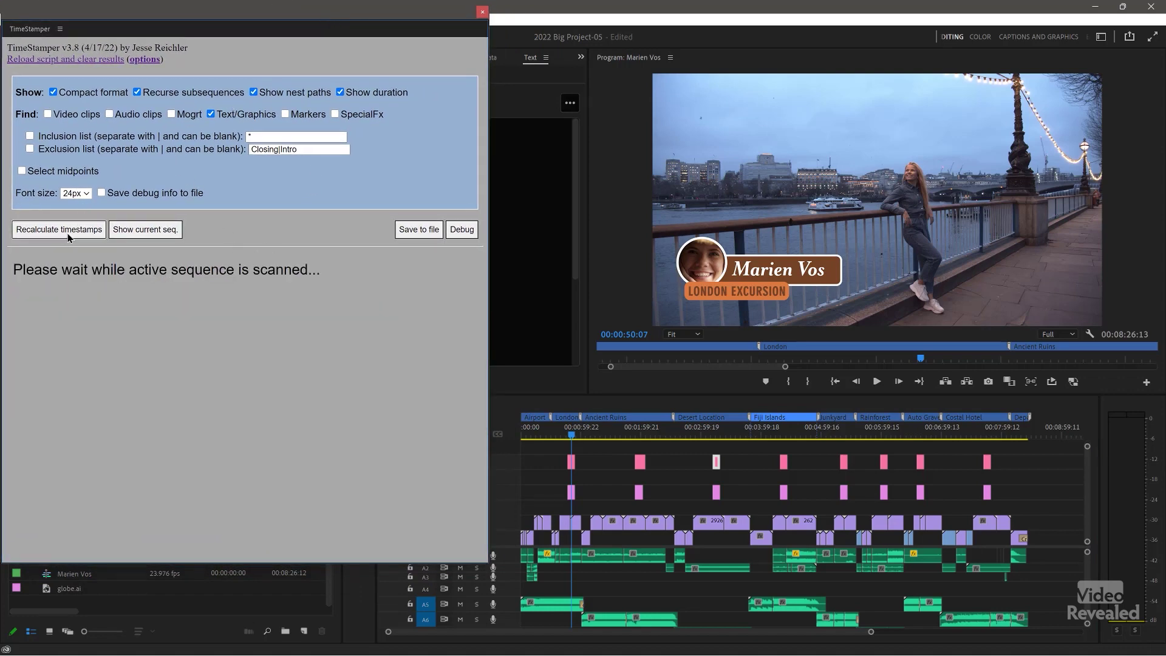
click(37, 272)
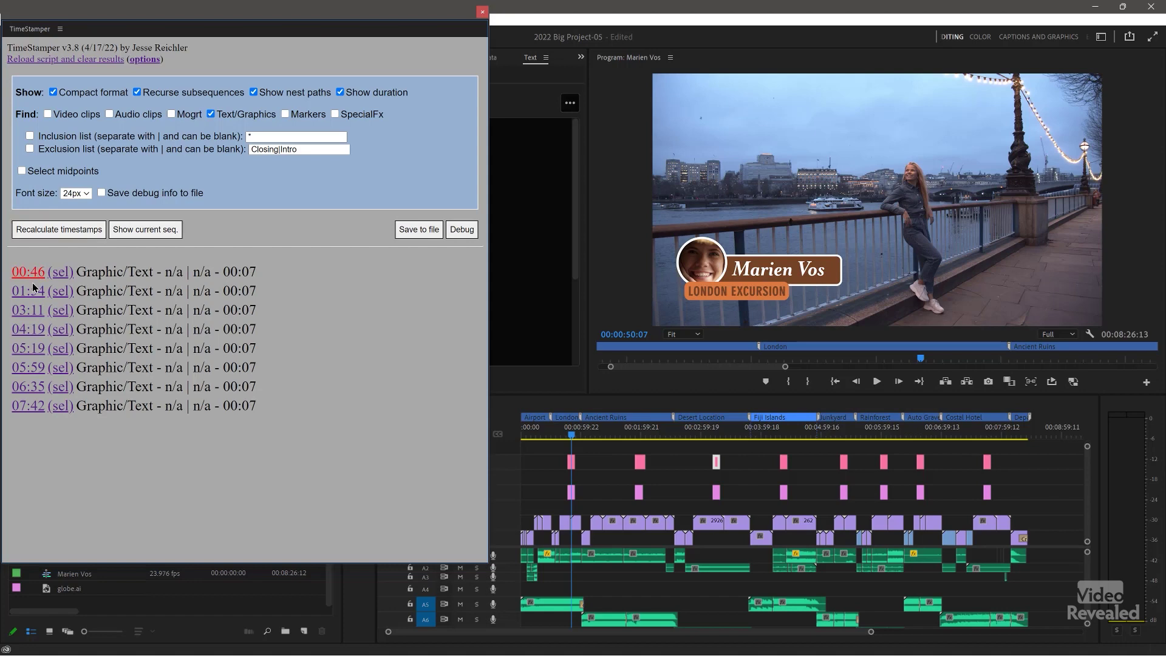
click(32, 291)
click(28, 313)
click(29, 334)
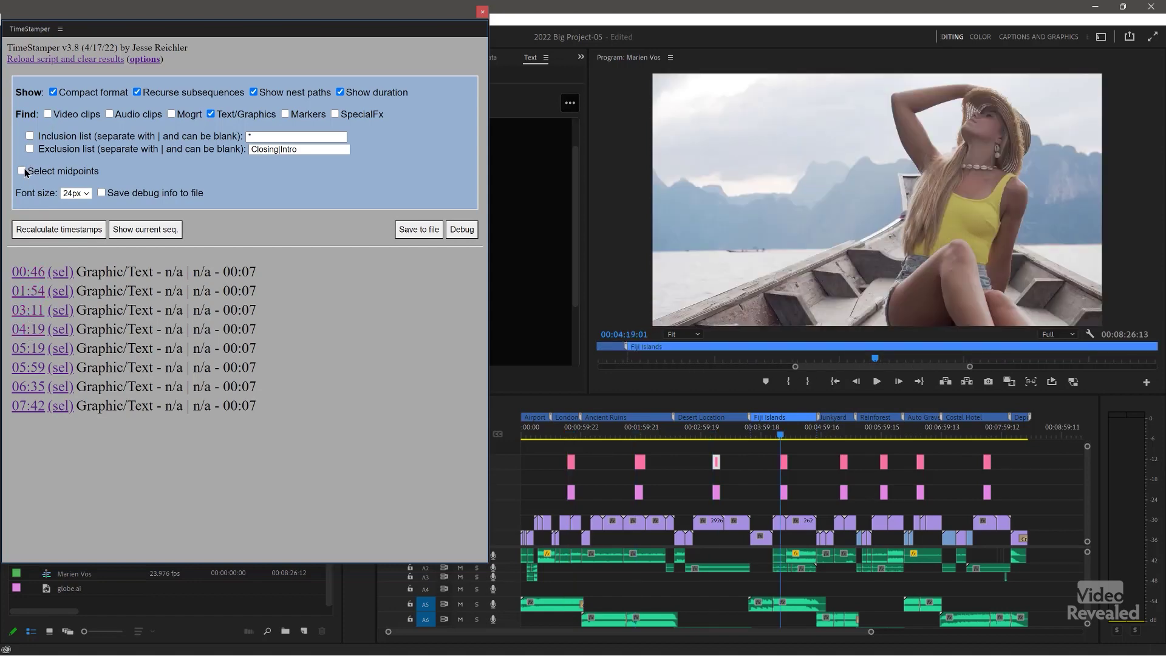
Turn on Select midpoints, rescan, and jump to the 01:54, 04:19 and 05:19 midpoints.
click(50, 228)
click(34, 292)
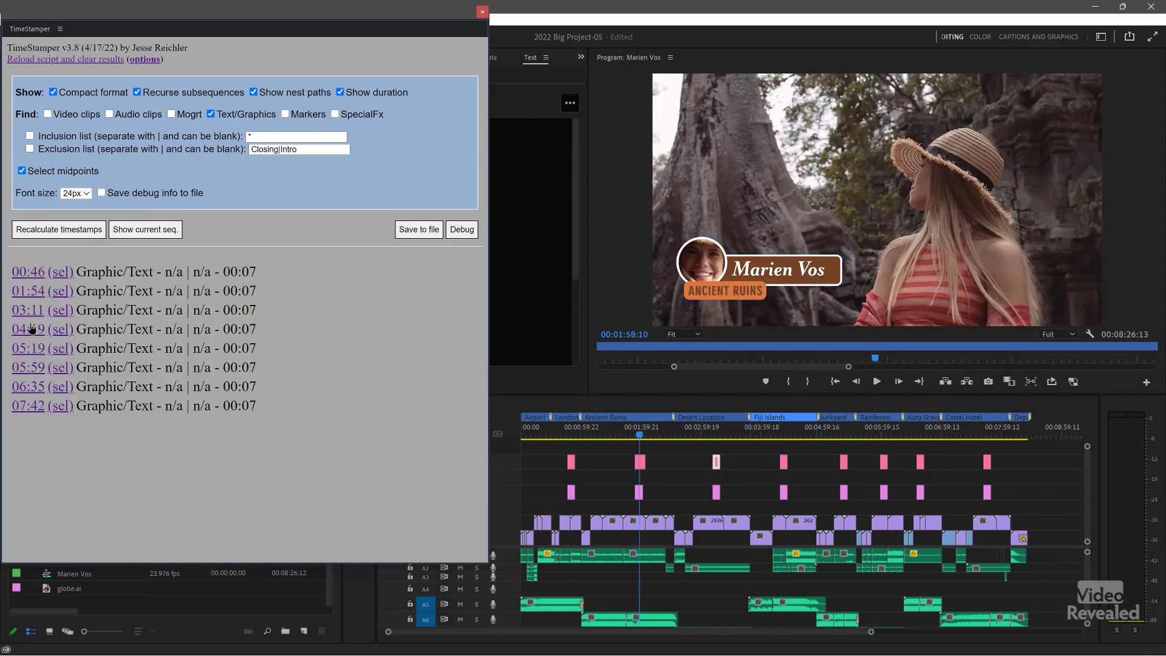
click(31, 337)
click(29, 351)
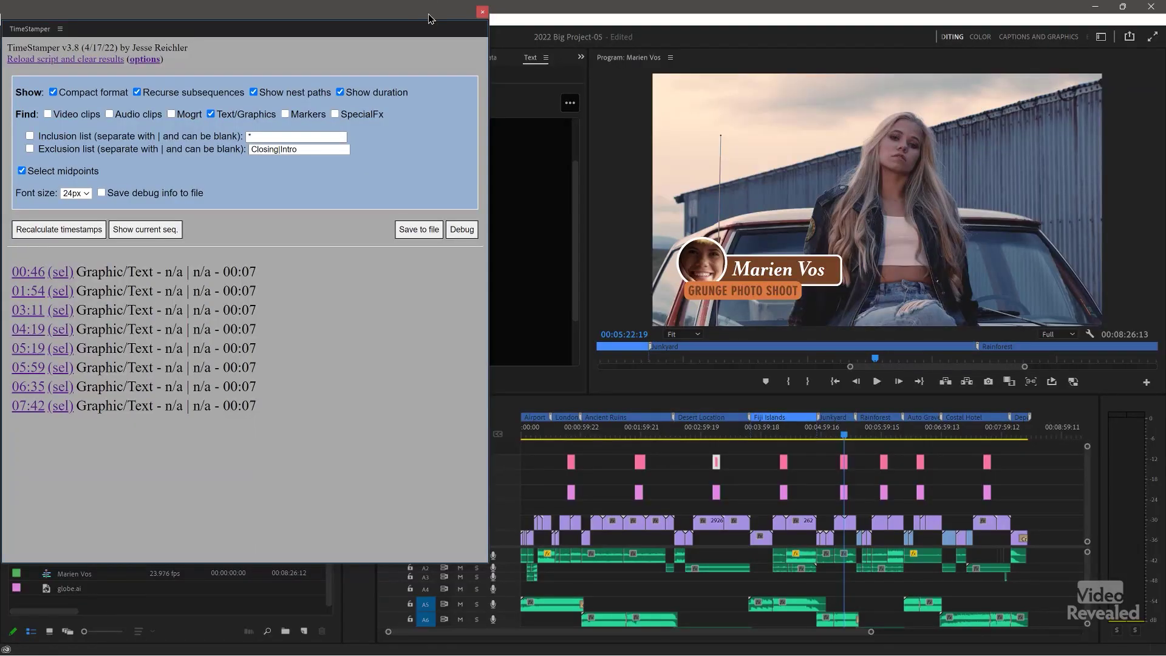
drag(428, 18, 373, 362)
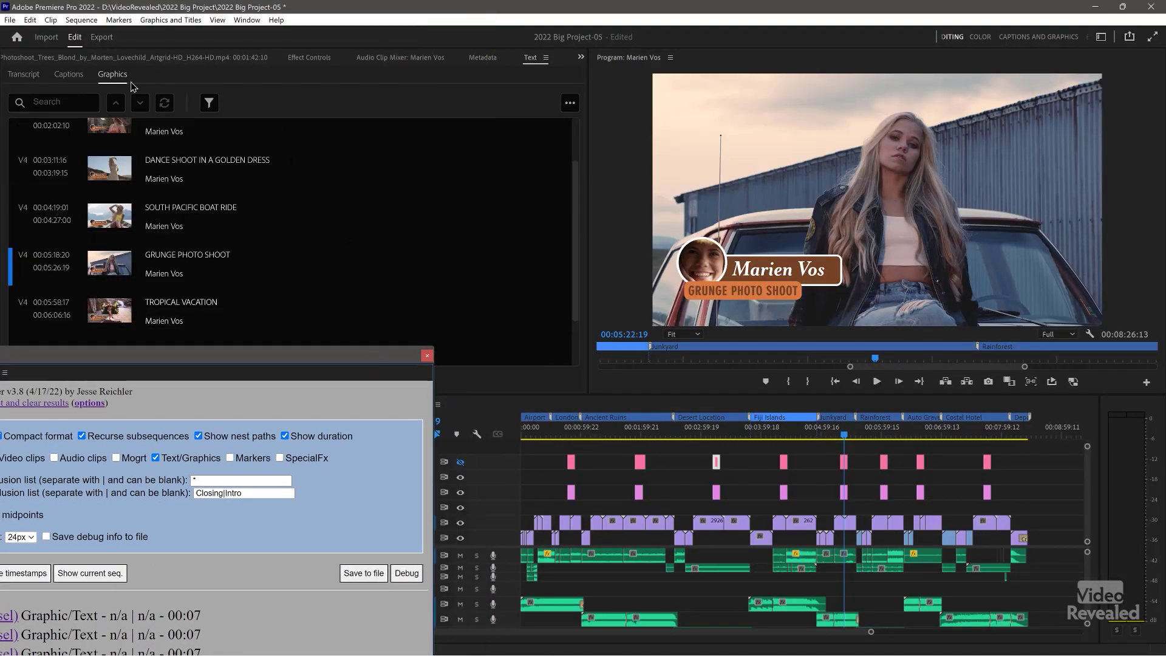
scroll(208, 165, down, 2)
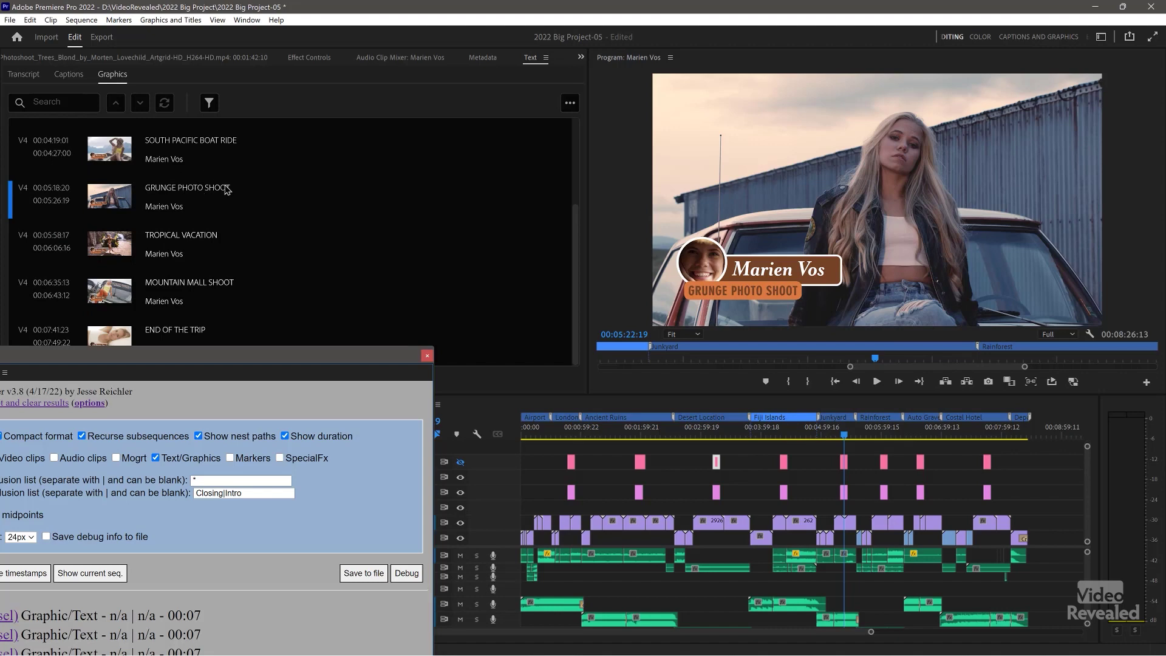
scroll(235, 331, up, 4)
drag(231, 363, 299, 67)
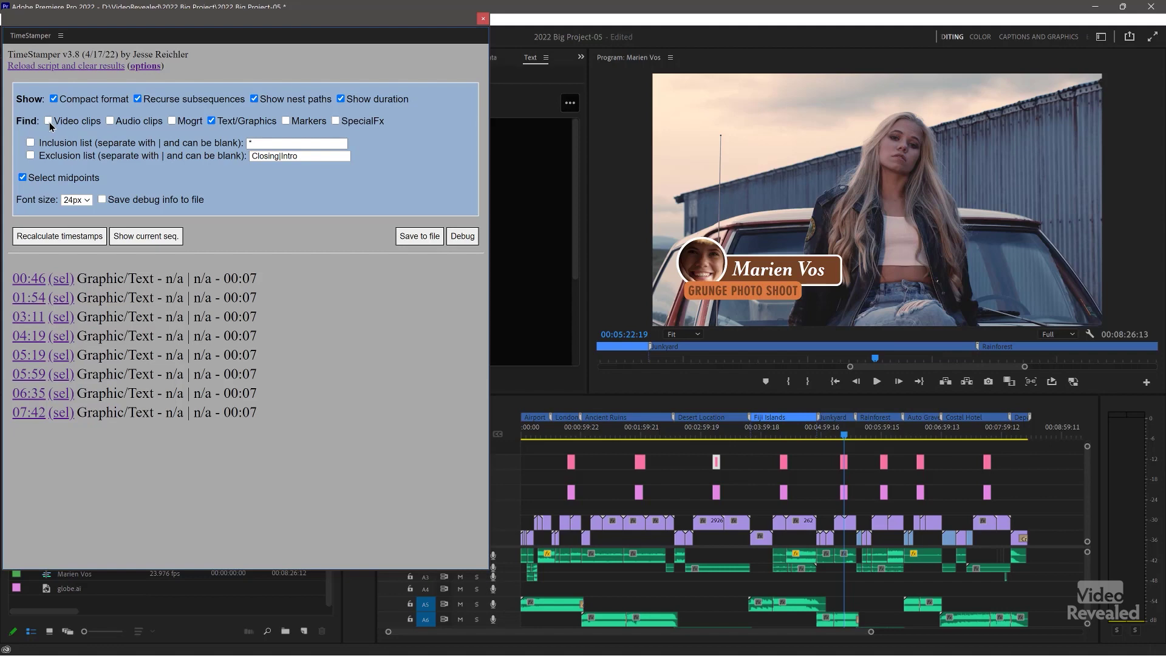
Enable the Audio clips search, recalculate, and scroll the sound-effect list from 00:00 to 00:39.
click(110, 121)
click(68, 237)
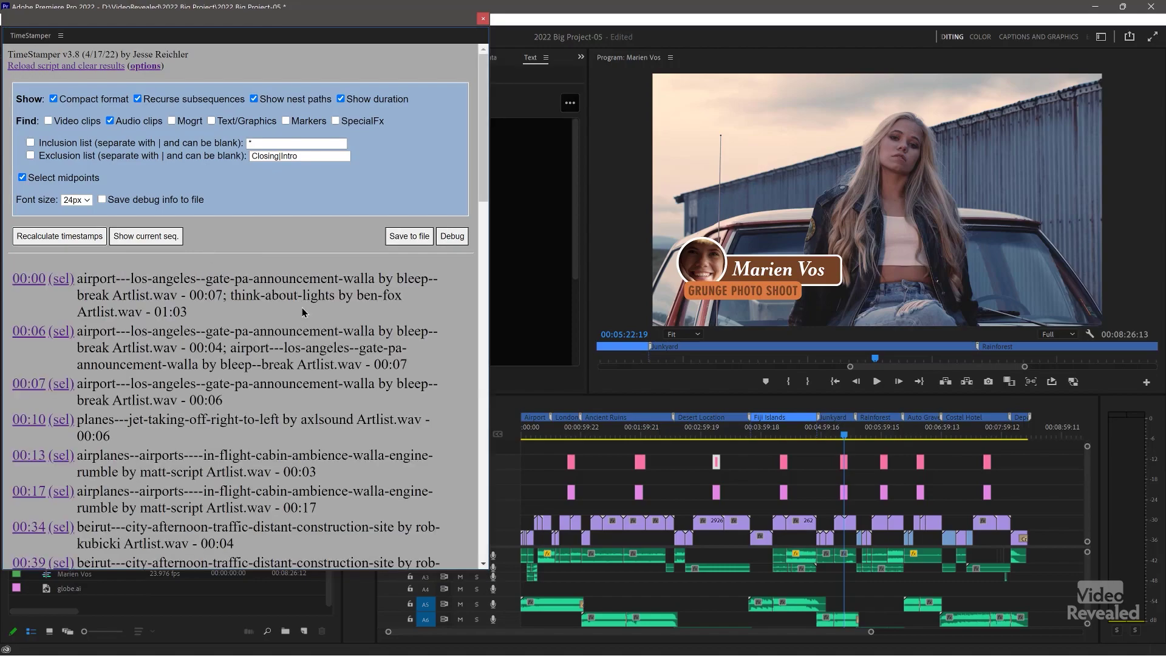
scroll(302, 312, down, 20)
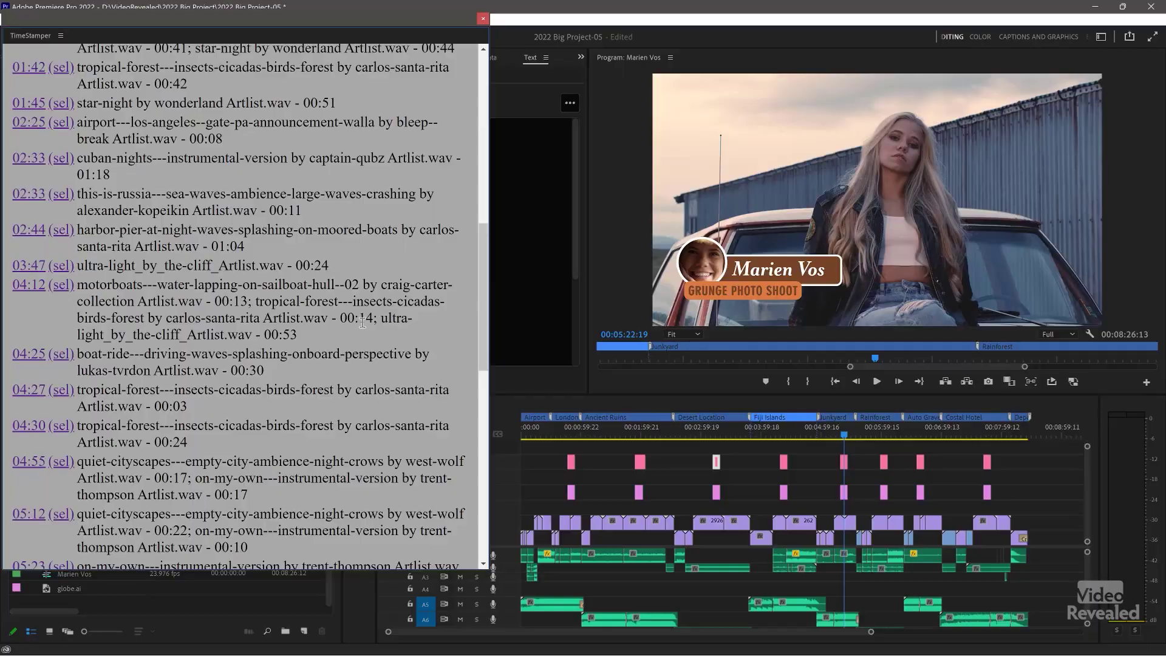
scroll(346, 294, up, 15)
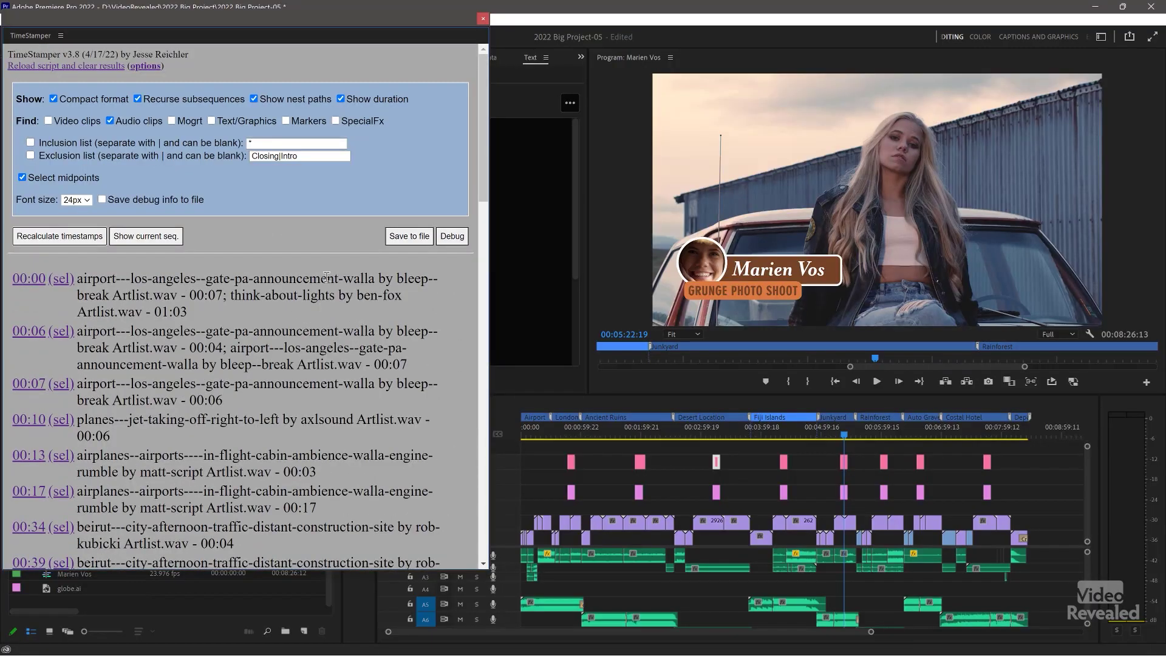
Switch the search from Audio clips to Markers and recalculate the timestamps.
click(110, 120)
click(286, 121)
click(72, 238)
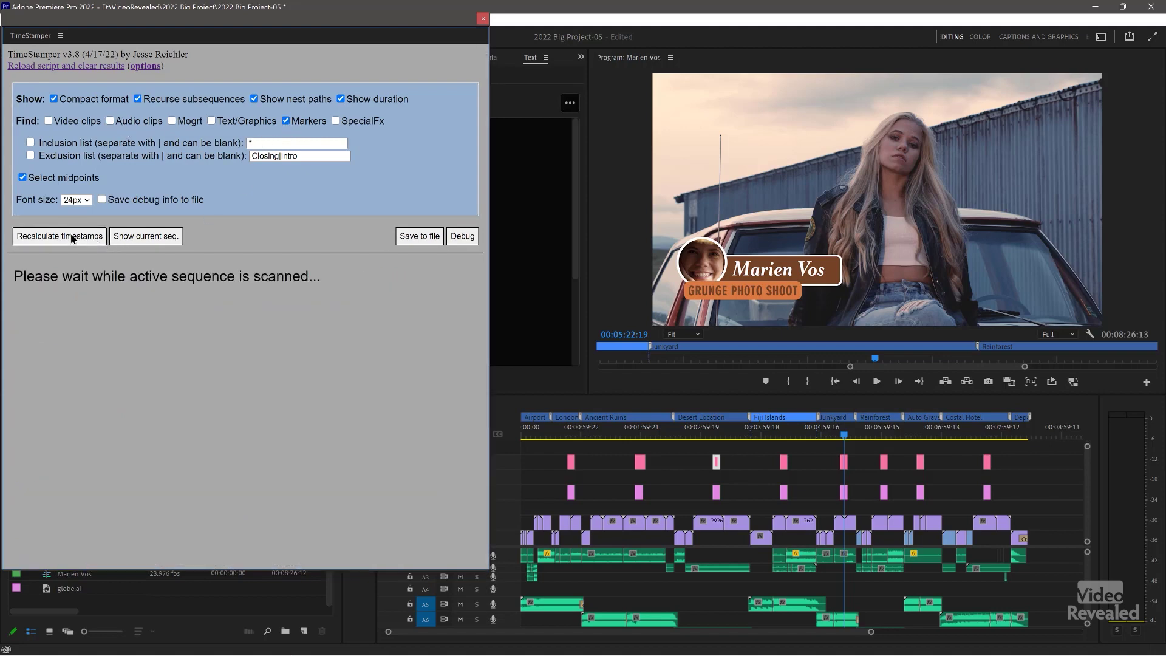
Save the marker list to the timestamps text file and open it in Notepad.
click(421, 237)
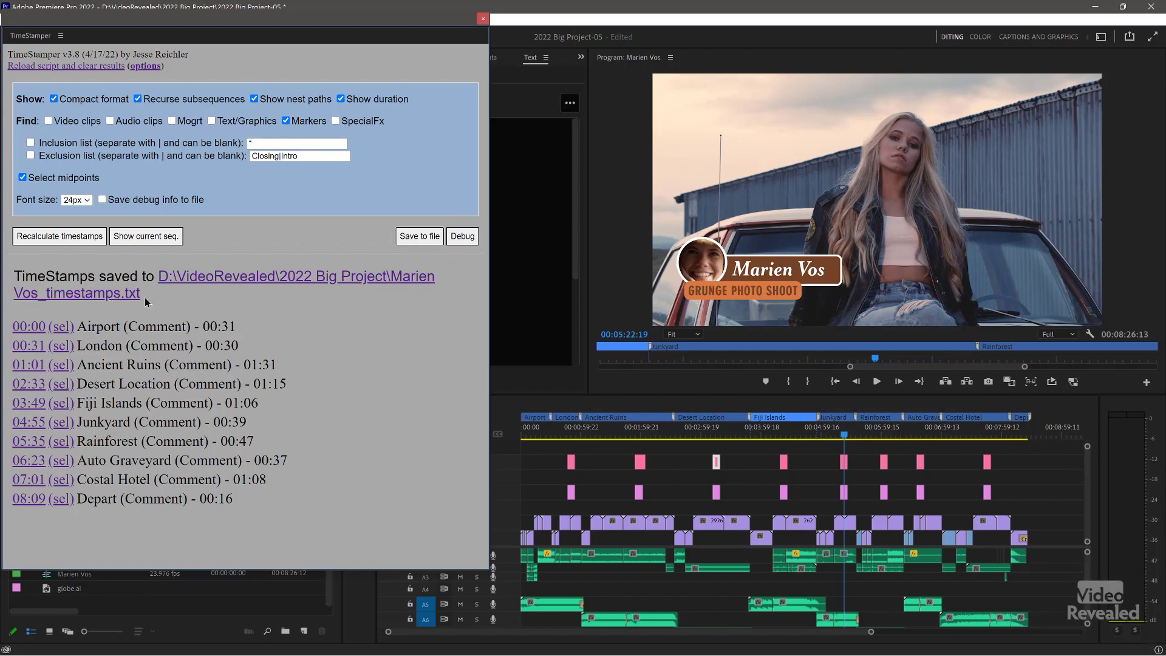
click(103, 296)
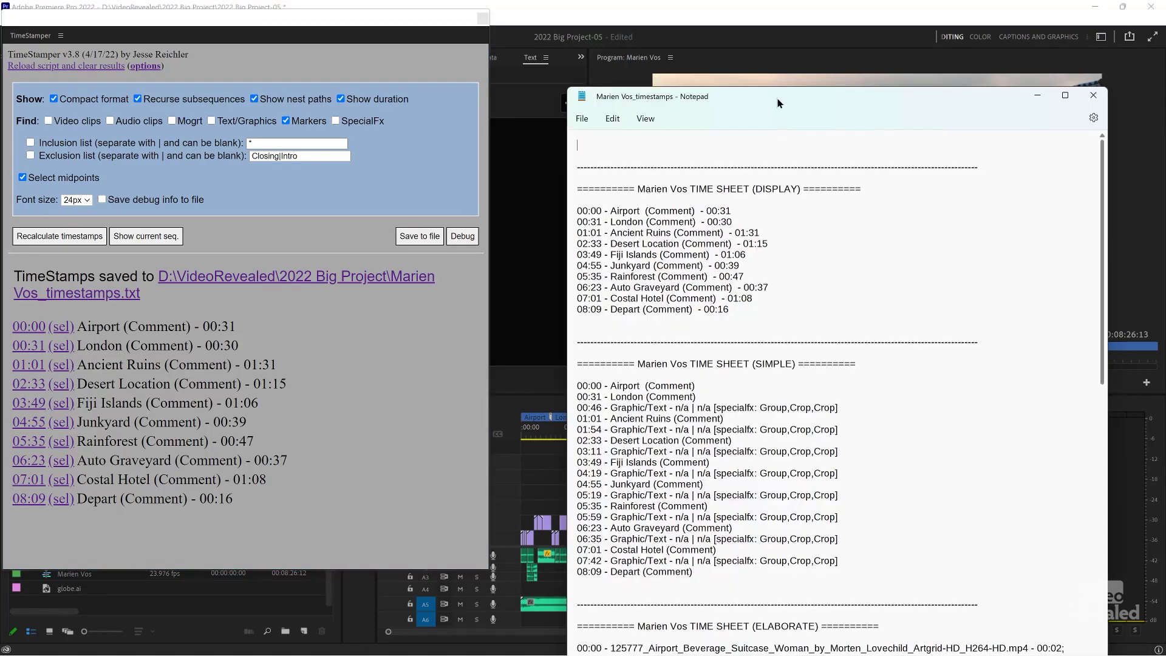
drag(778, 99, 703, 21)
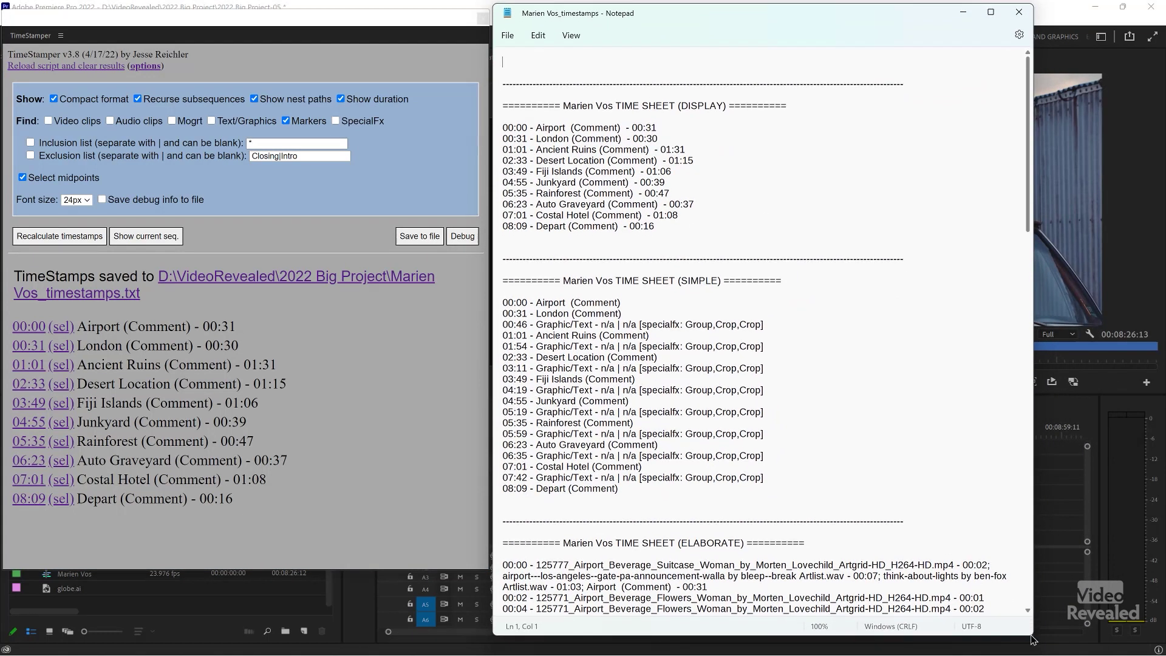
Widen the Notepad window and highlight the ten DISPLAY time sheet lines.
drag(1035, 639, 1097, 651)
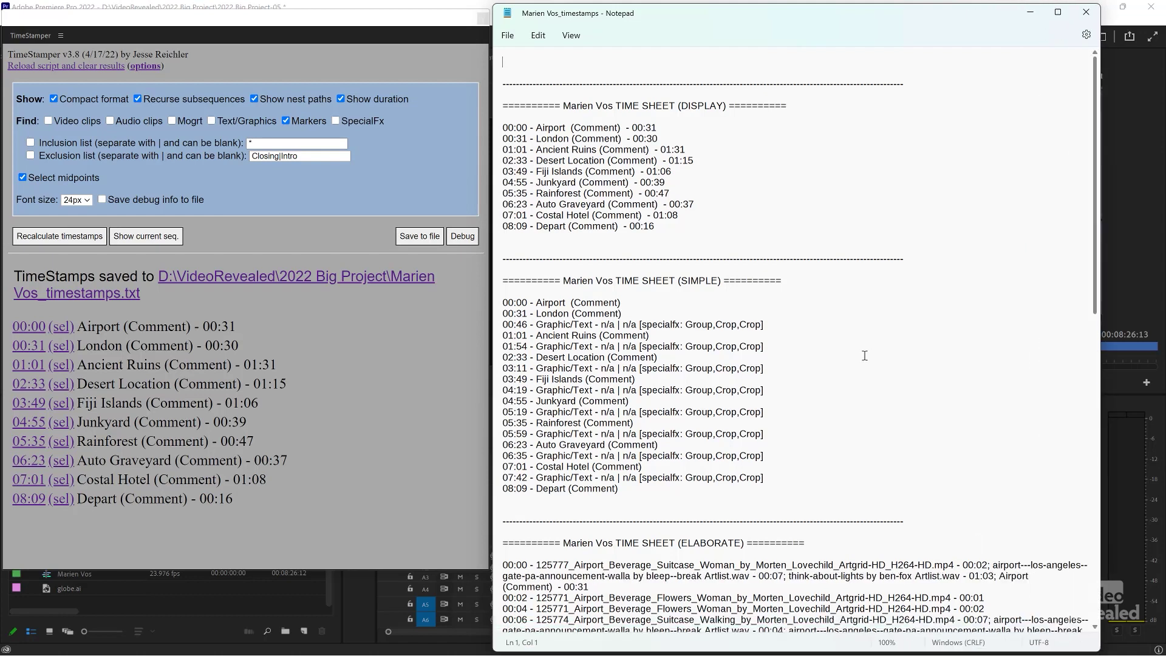
drag(662, 226, 495, 127)
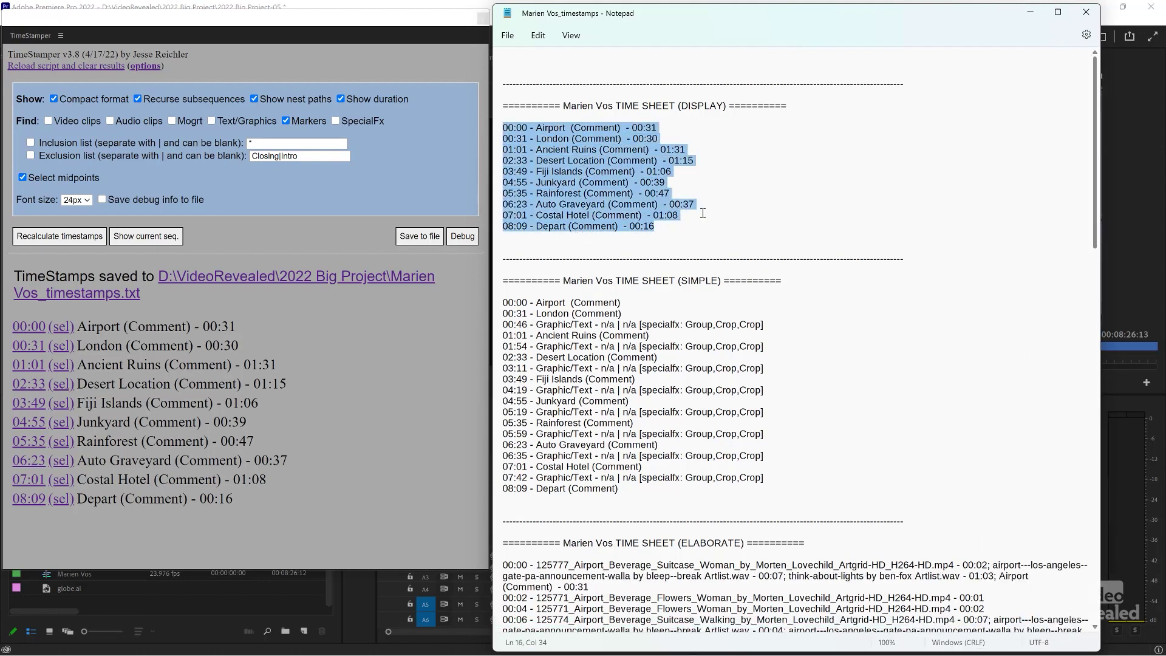
click(851, 193)
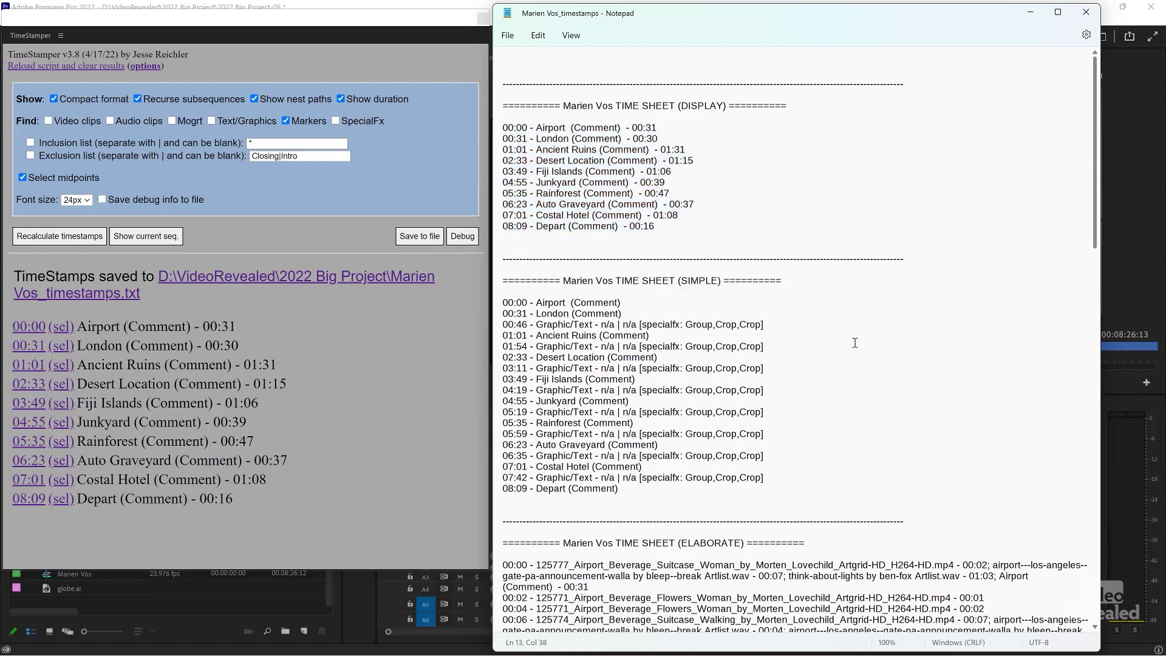
Scroll through the remaining time sheets, then switch to the Custom Adobe Premiere Extensions playlist.
scroll(855, 343, down, 11)
scroll(862, 342, down, 20)
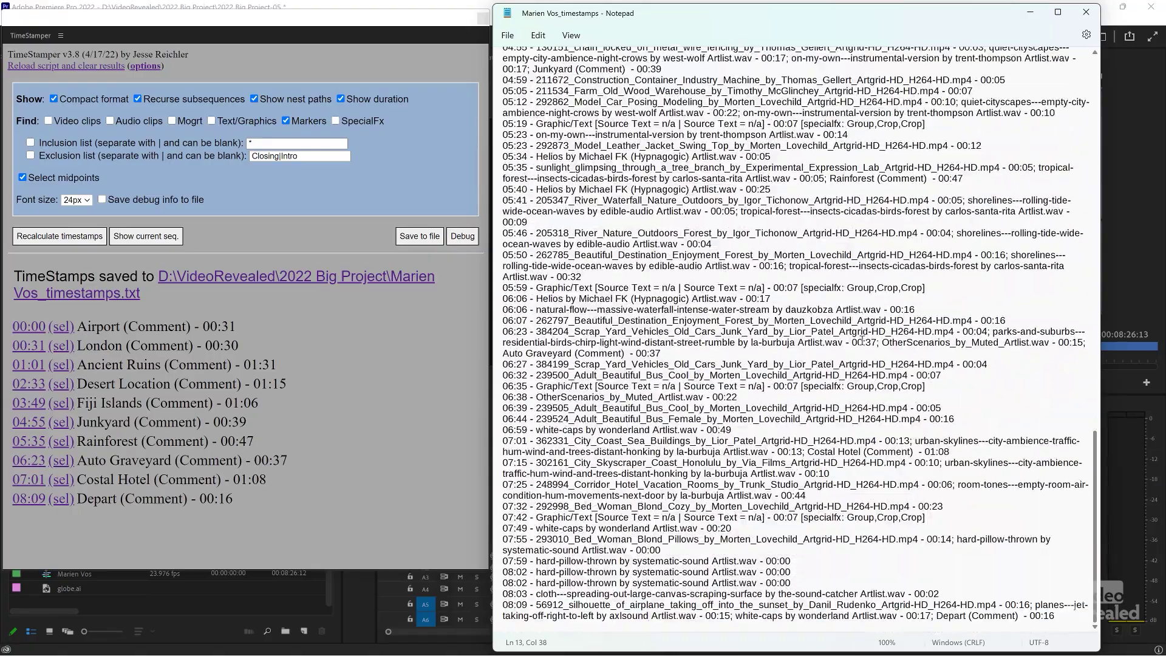
scroll(862, 342, up, 20)
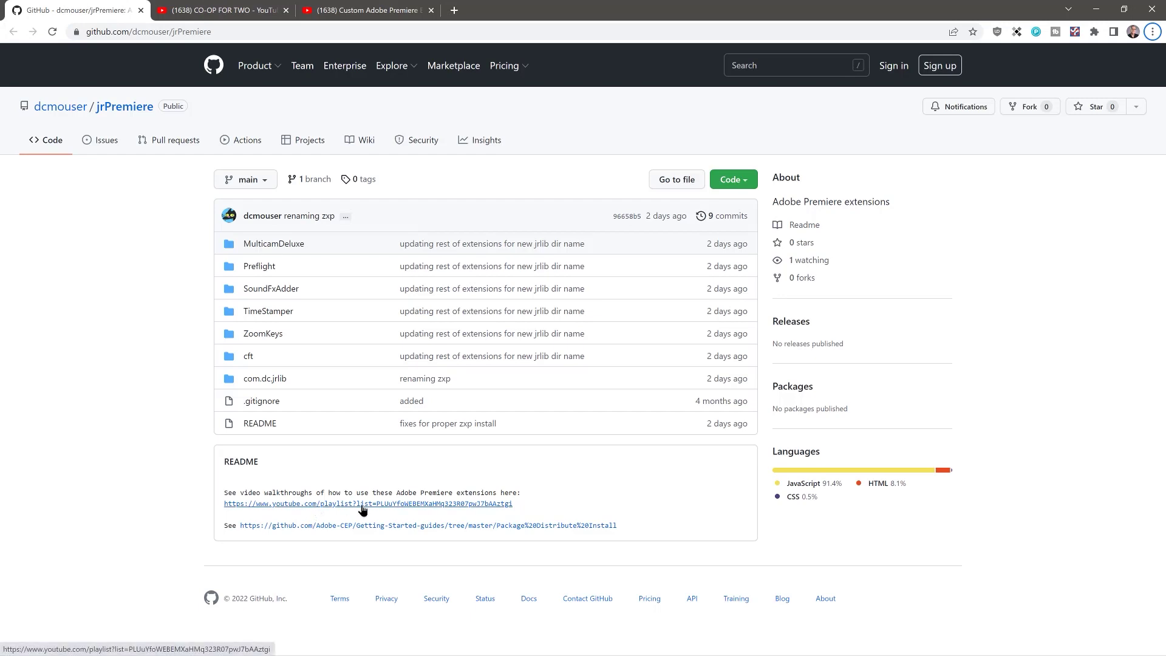
click(341, 12)
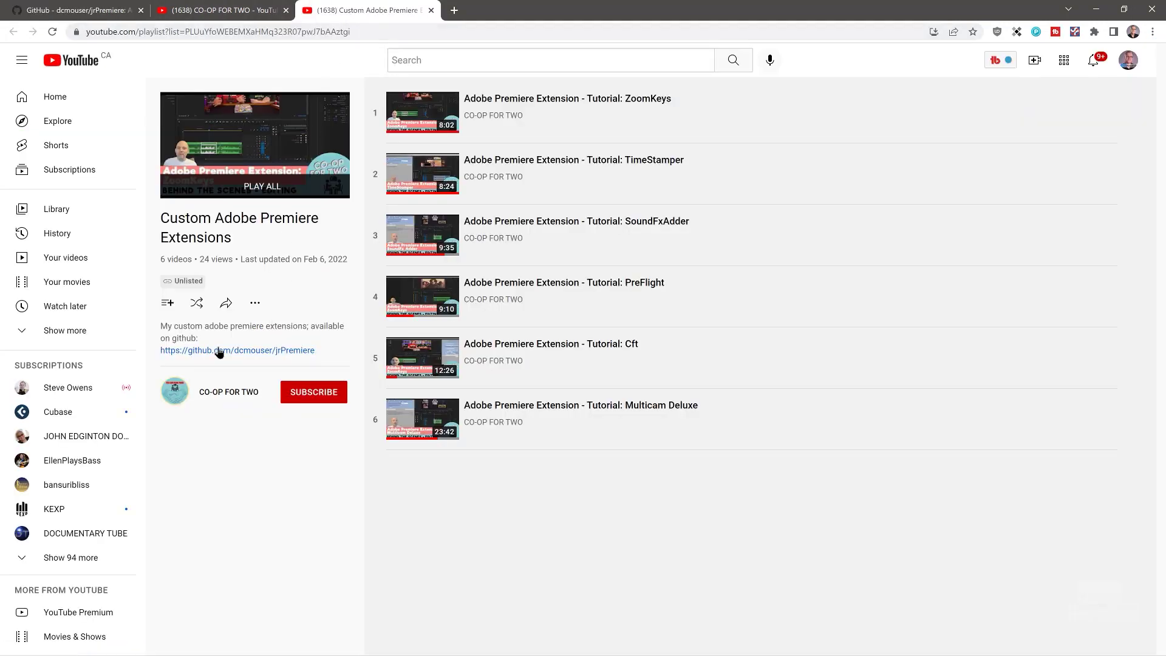